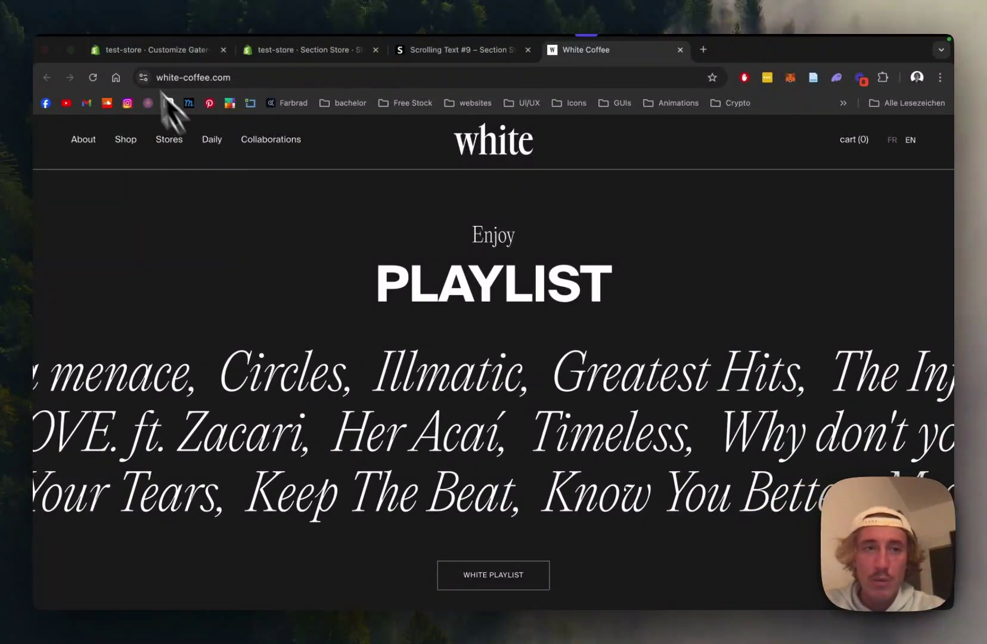
Open the Section Store app and bring the Newest Releases row with Scrolling text #9 ($9) into view.
{"action": "left_click", "coordinate": [155, 64]}
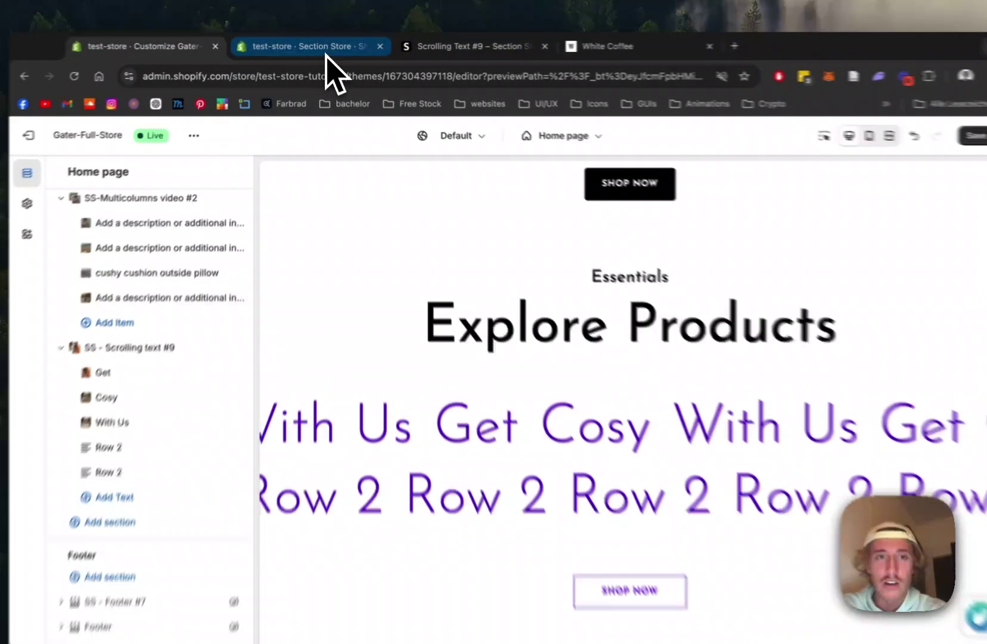
{"action": "left_click", "coordinate": [325, 55]}
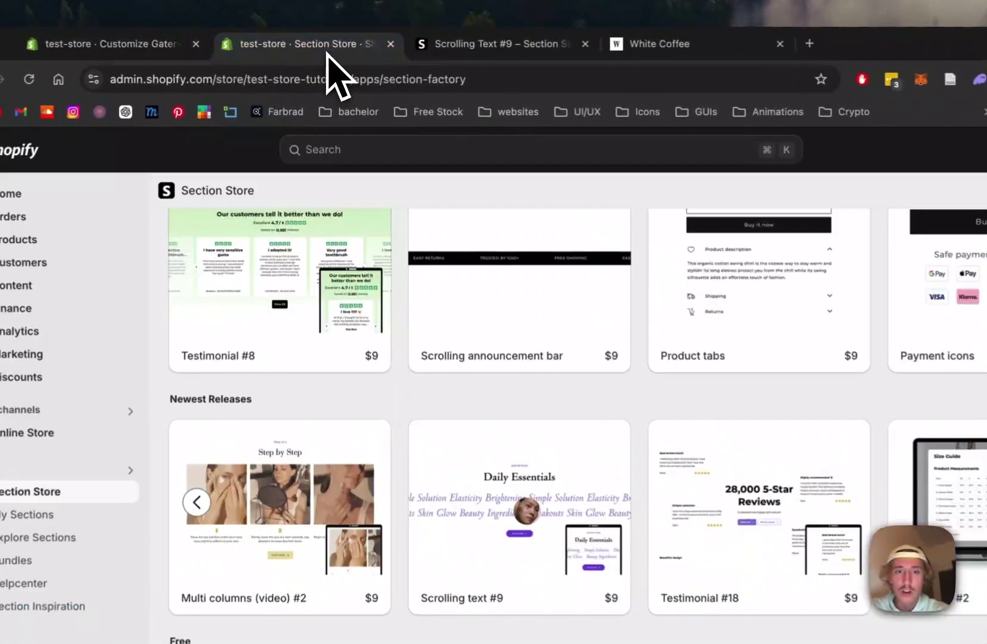
{"action": "scroll", "coordinate": [673, 436], "scroll_direction": "up", "scroll_amount": 5}
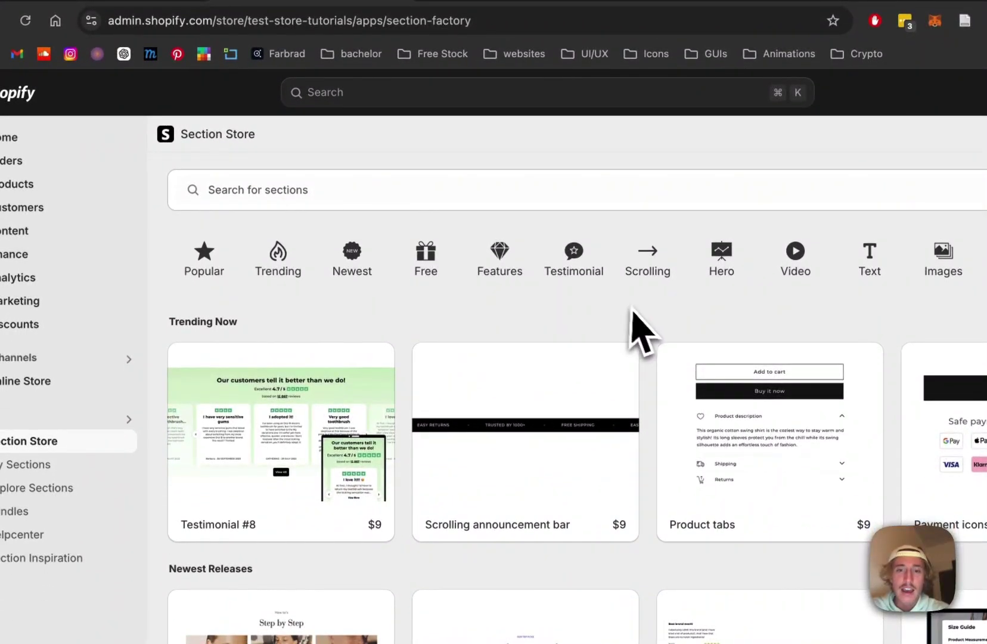
{"action": "scroll", "coordinate": [663, 325], "scroll_direction": "down", "scroll_amount": 5}
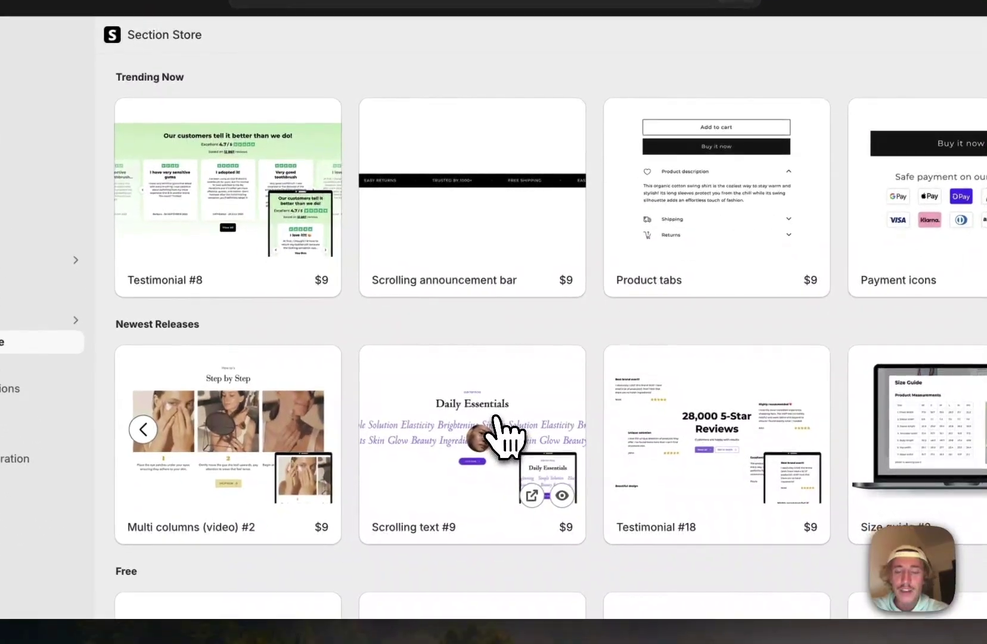
{"action": "left_click", "coordinate": [552, 525]}
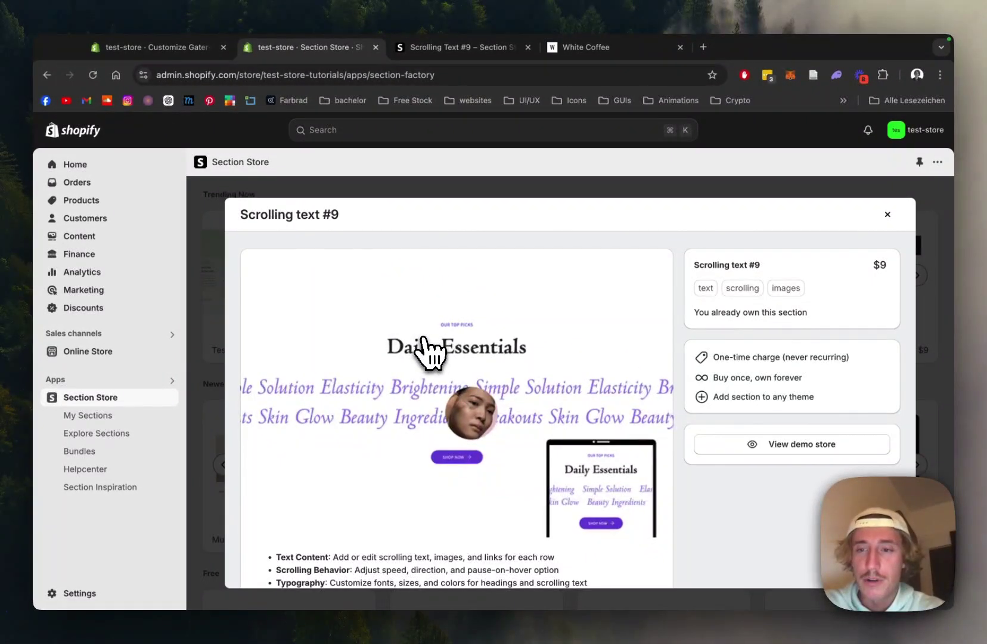
{"action": "scroll", "coordinate": [577, 392], "scroll_direction": "down", "scroll_amount": 2}
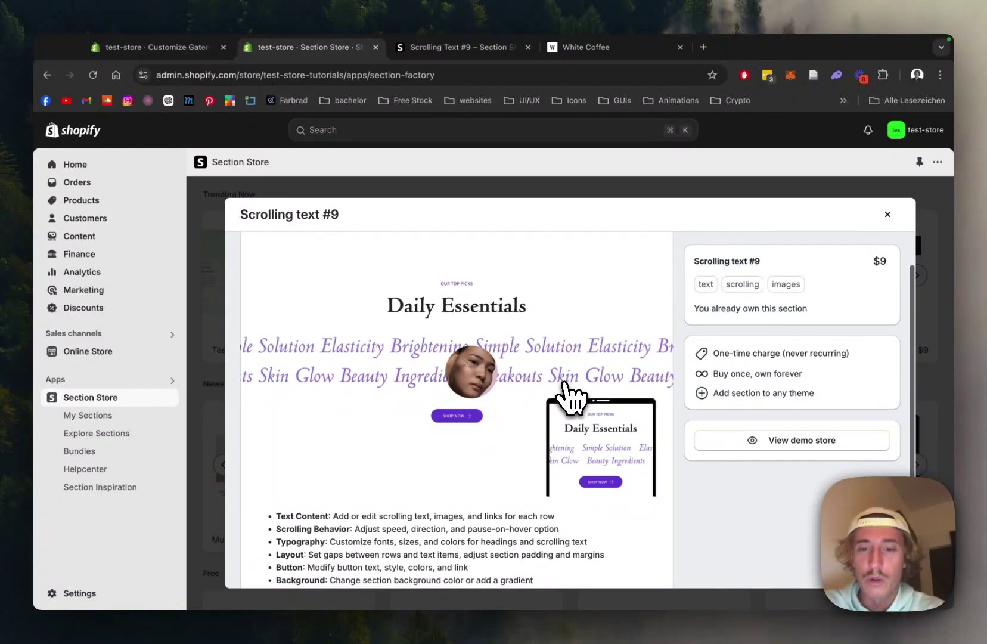
{"action": "scroll", "coordinate": [568, 403], "scroll_direction": "down", "scroll_amount": 2}
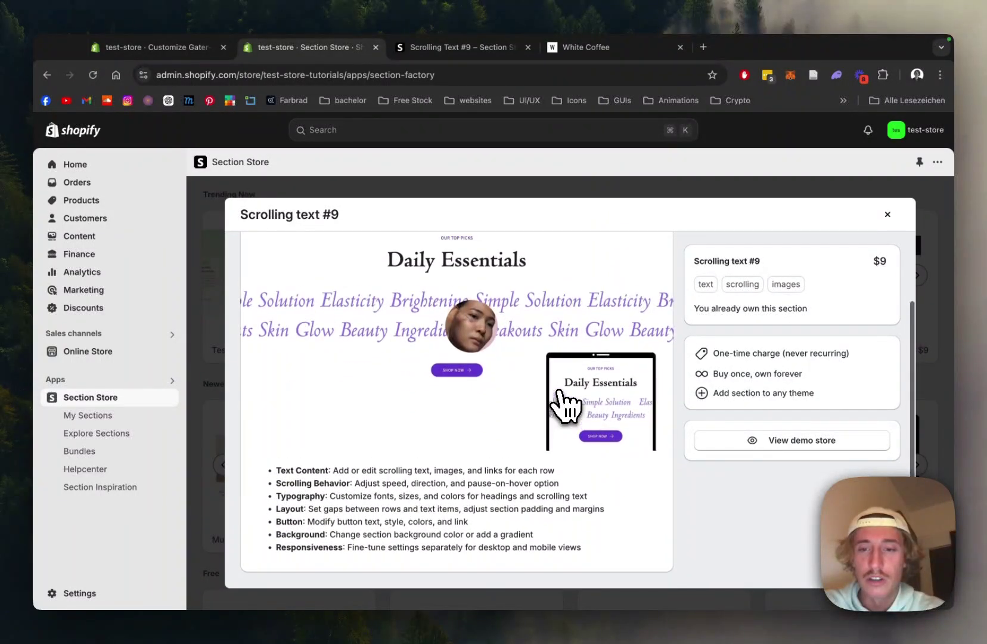
{"action": "scroll", "coordinate": [596, 370], "scroll_direction": "up", "scroll_amount": 4}
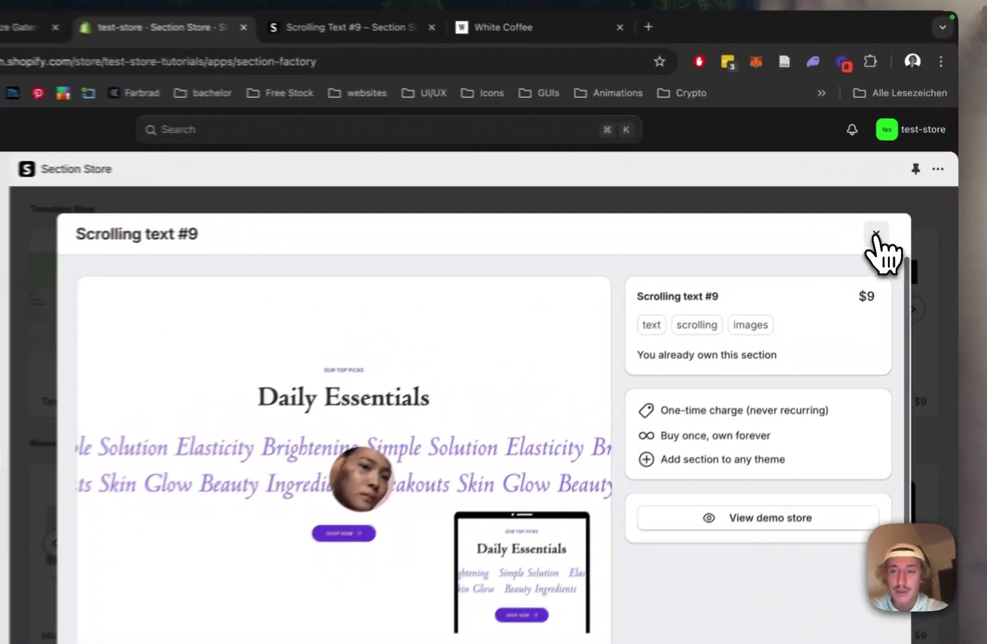
{"action": "left_click", "coordinate": [888, 214]}
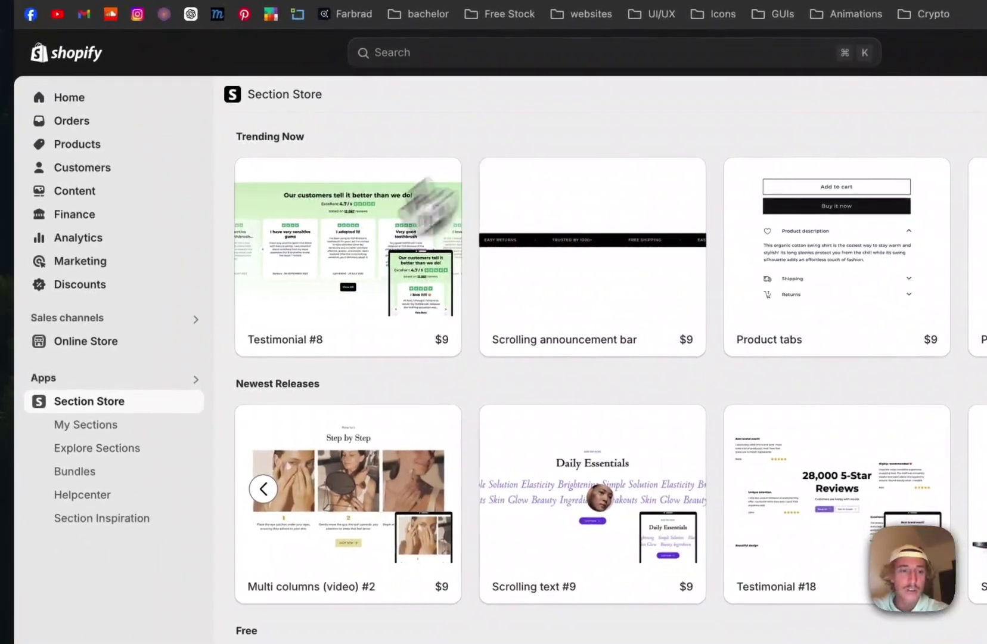
From My sections, add Scrolling text #9 to the Gater-Full-Store (Live) theme.
{"action": "left_click", "coordinate": [127, 426]}
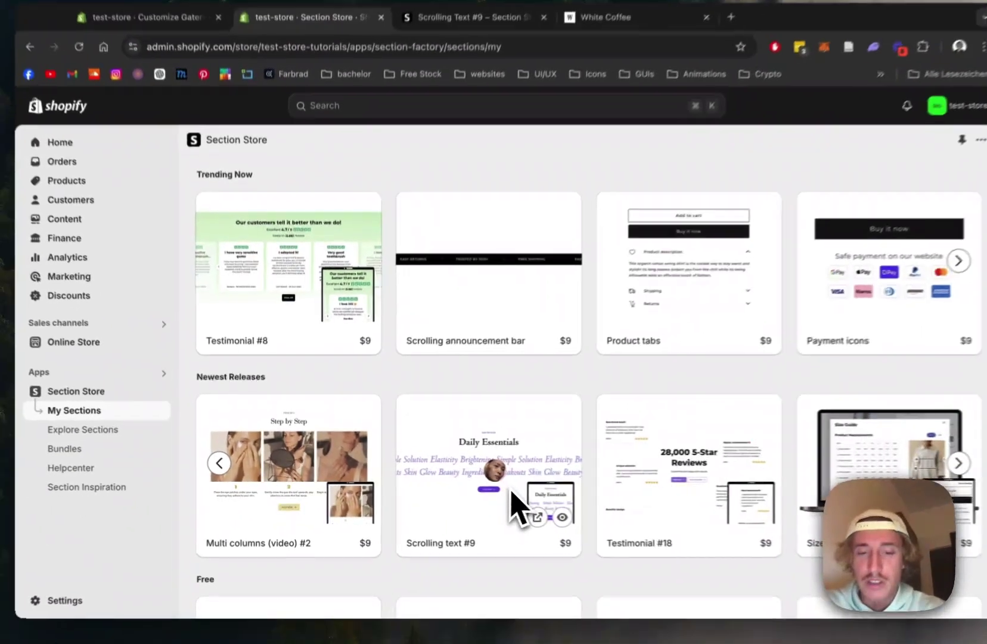
{"action": "mouse_move", "coordinate": [623, 528]}
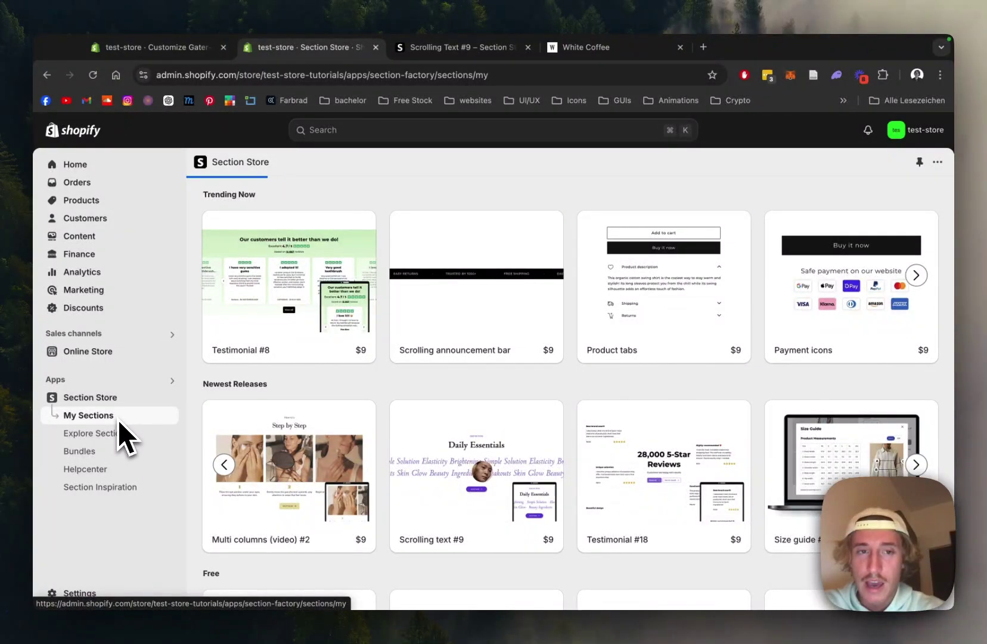
{"action": "left_click", "coordinate": [118, 420]}
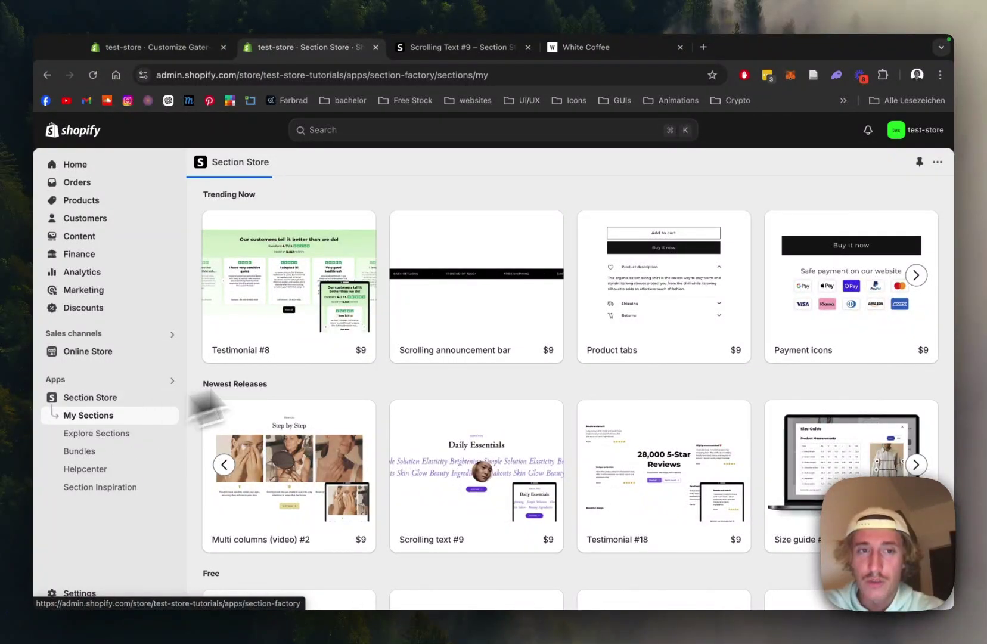
{"action": "scroll", "coordinate": [549, 326], "scroll_direction": "down", "scroll_amount": 3}
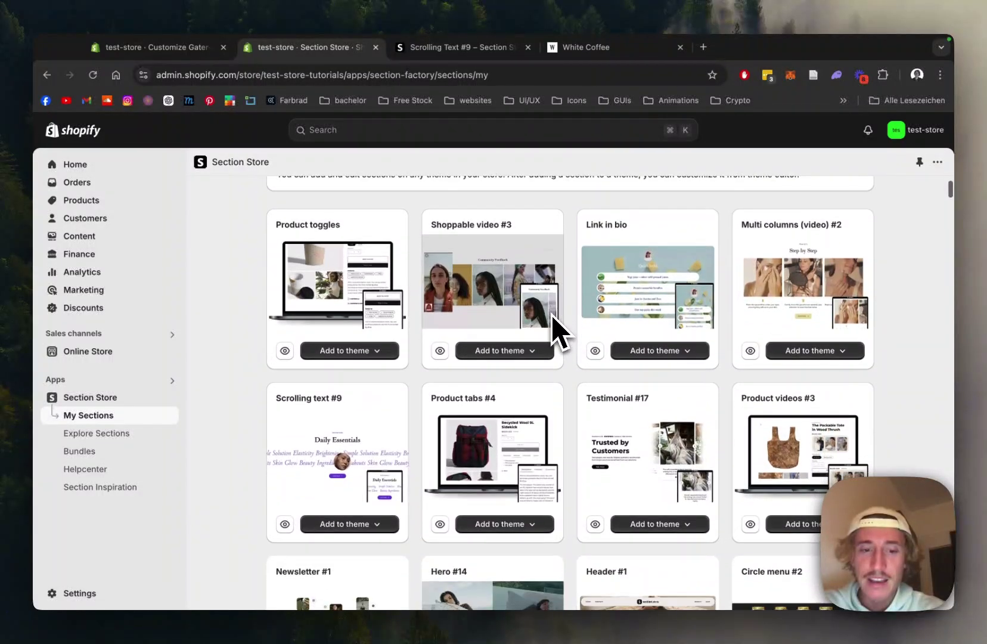
{"action": "scroll", "coordinate": [386, 453], "scroll_direction": "down", "scroll_amount": 2}
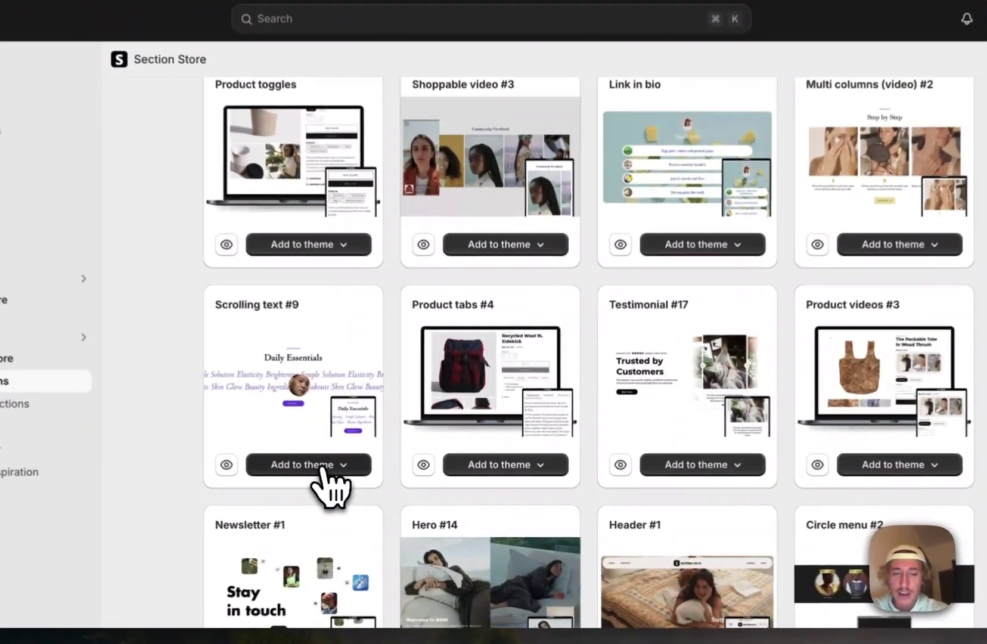
{"action": "left_click", "coordinate": [350, 477]}
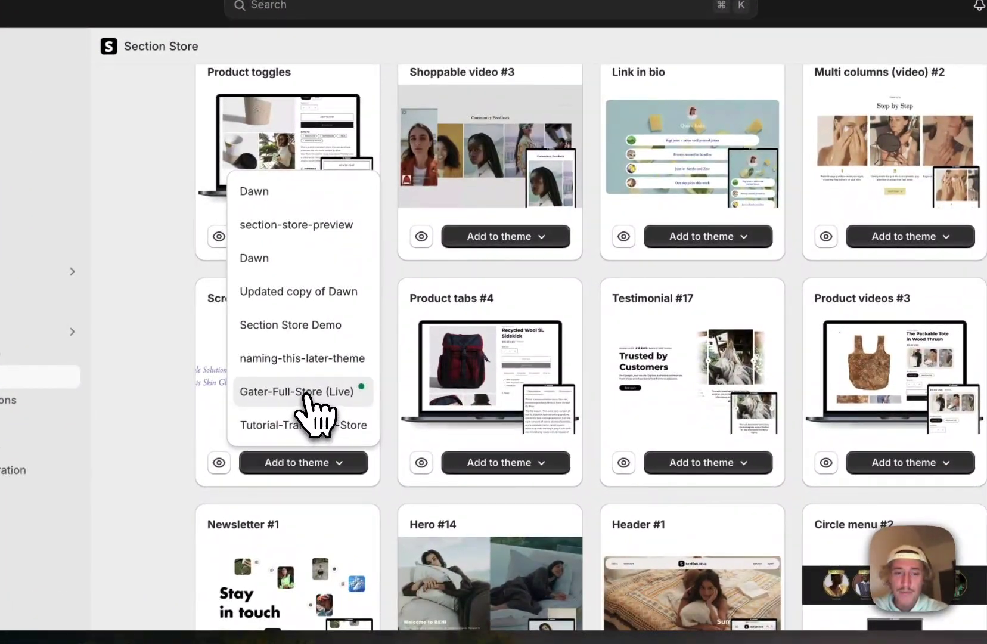
{"action": "left_click", "coordinate": [327, 392]}
{"action": "scroll", "coordinate": [939, 420], "scroll_direction": "up", "scroll_amount": 3}
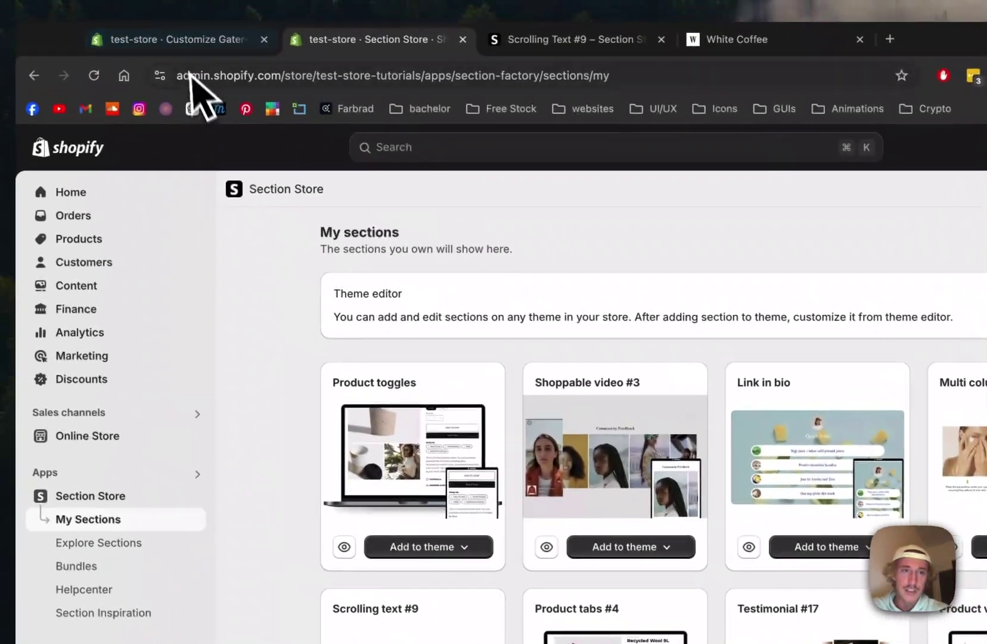
Back in the Gater-Full-Store editor, search the section picker for 'scrolling tex' and close it without adding.
{"action": "left_click", "coordinate": [200, 40]}
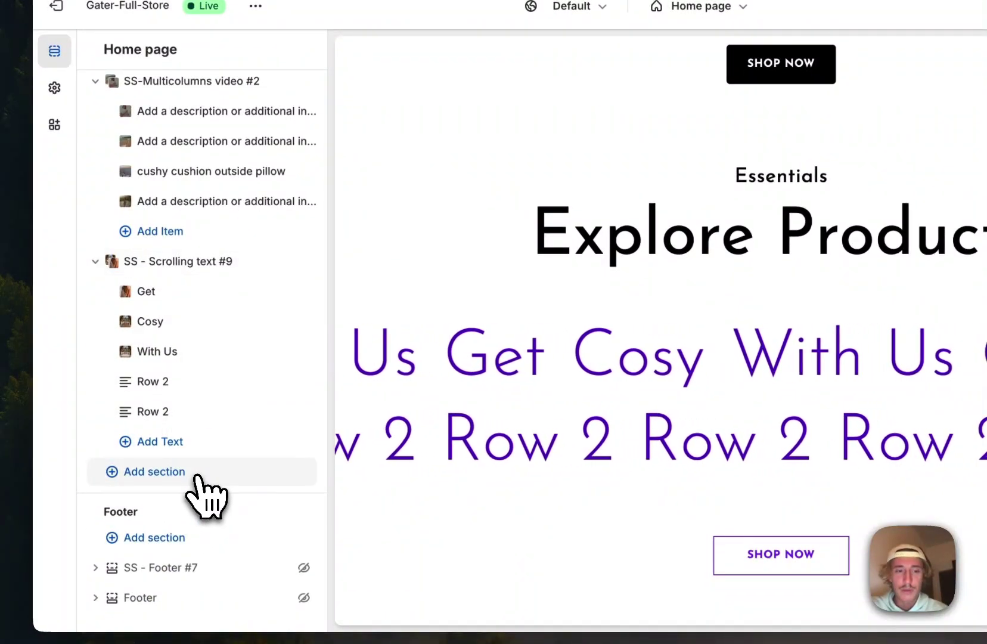
{"action": "left_click", "coordinate": [196, 473]}
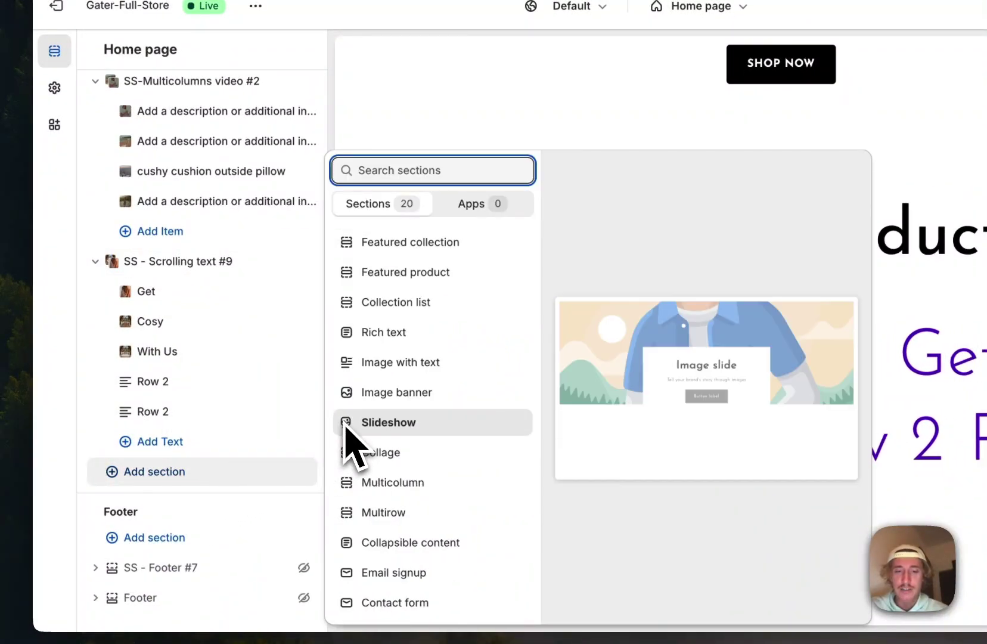
{"action": "type", "text": "scrolling text"}
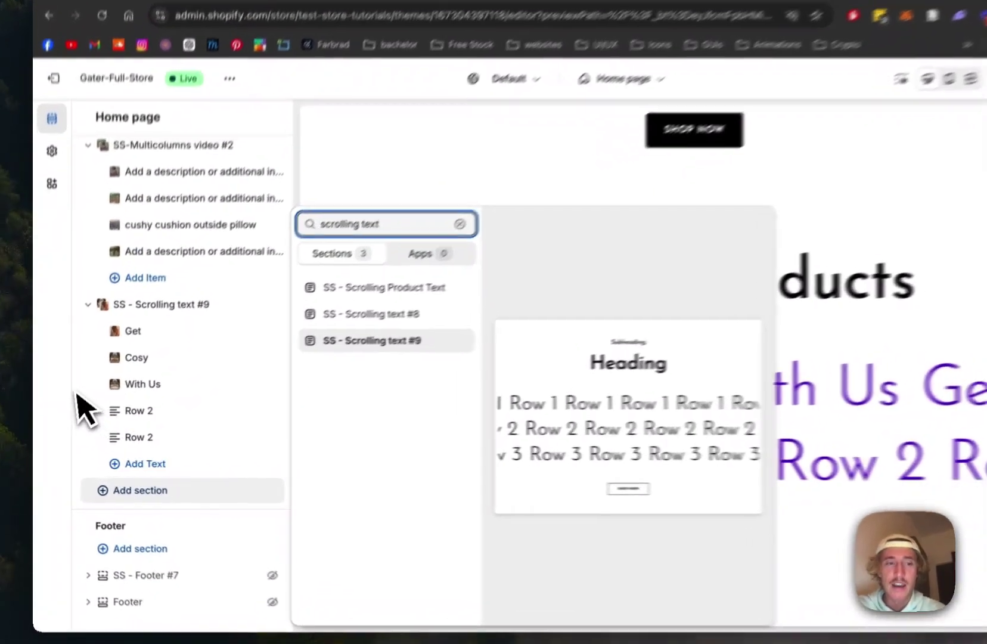
{"action": "left_click", "coordinate": [78, 411]}
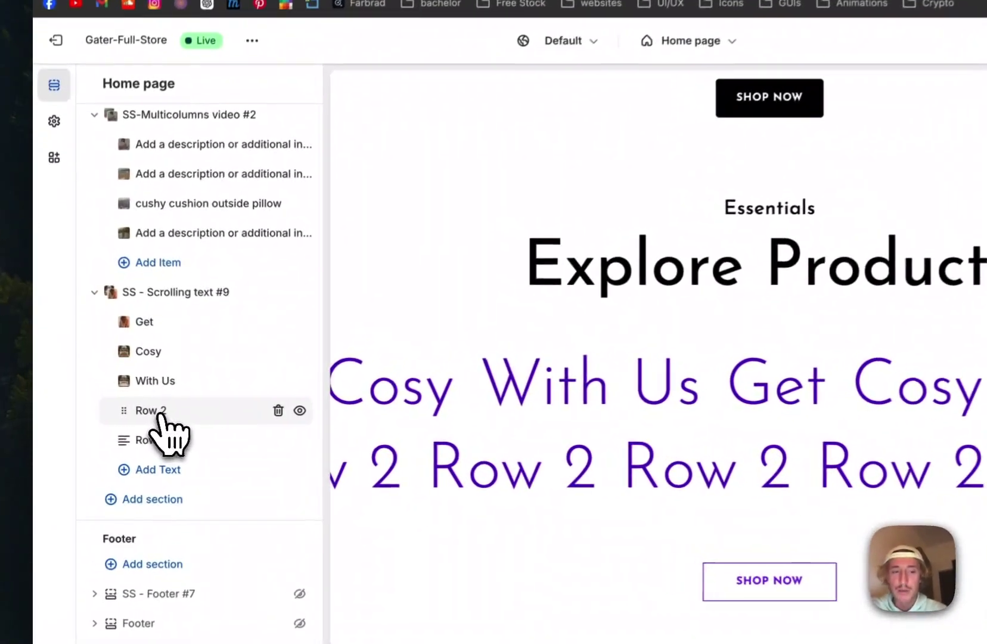
Replace the first Row 2 item's text with Sunset.
{"action": "left_click", "coordinate": [133, 418]}
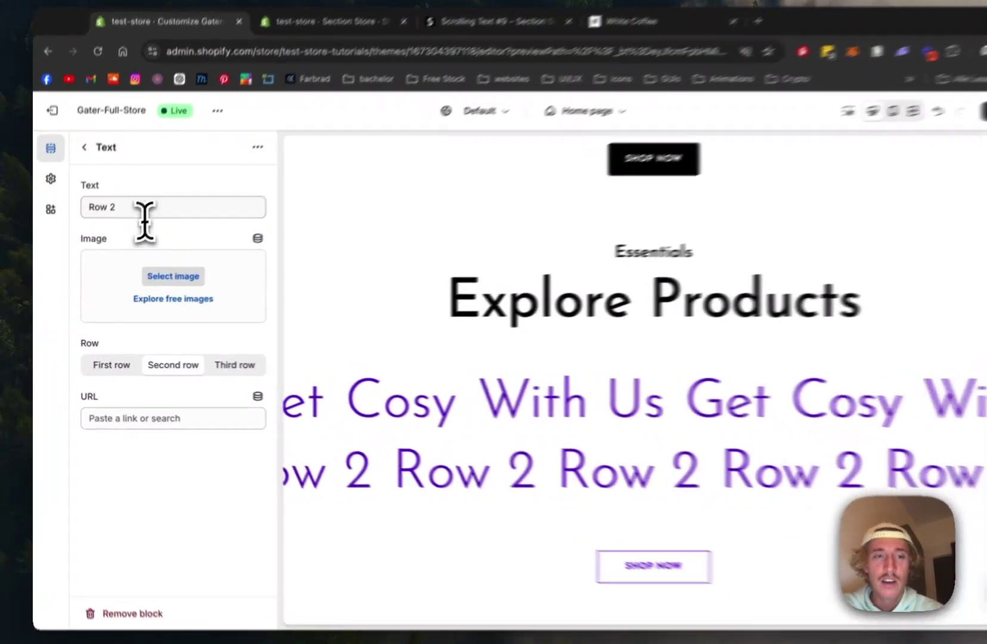
{"action": "left_click_drag", "start_coordinate": [131, 221], "coordinate": [72, 219]}
{"action": "type", "text": "P"}
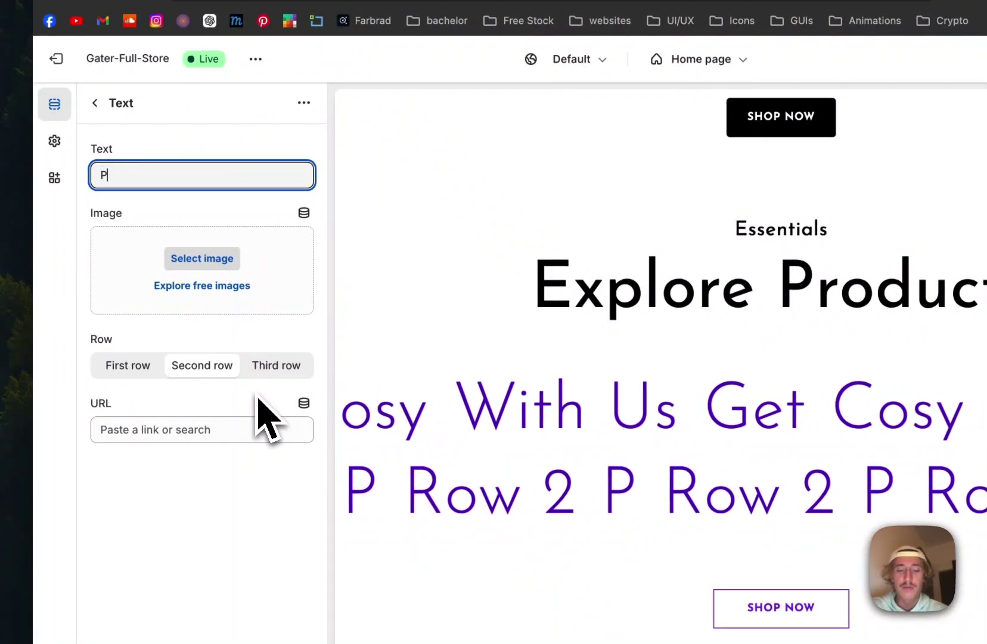
{"action": "key", "text": "BackSpace"}
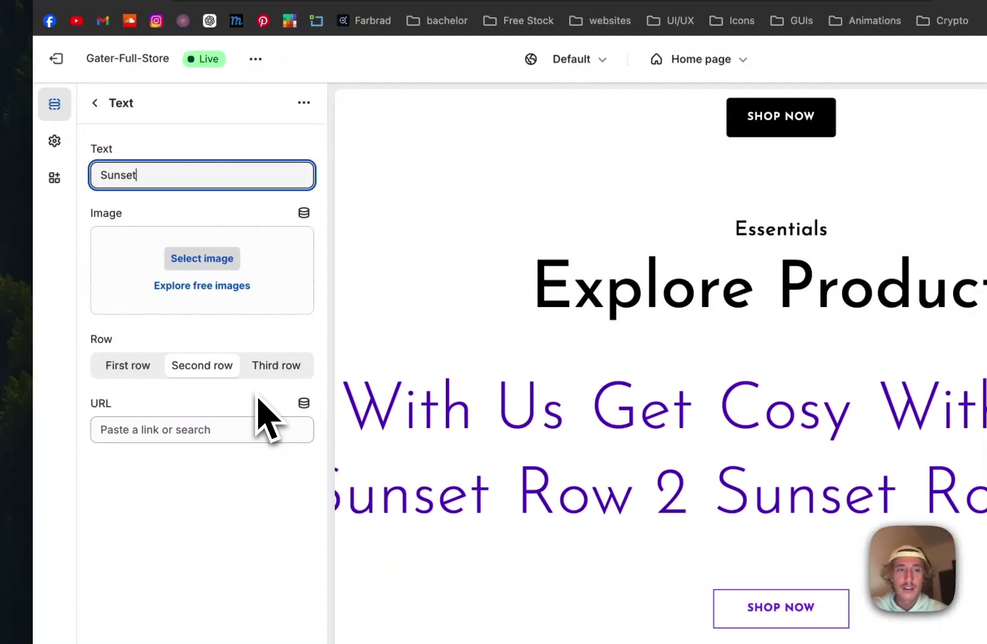
Give the Sunset item the beach photo as its image.
{"action": "left_click", "coordinate": [212, 261]}
{"action": "scroll", "coordinate": [596, 370], "scroll_direction": "down", "scroll_amount": 3}
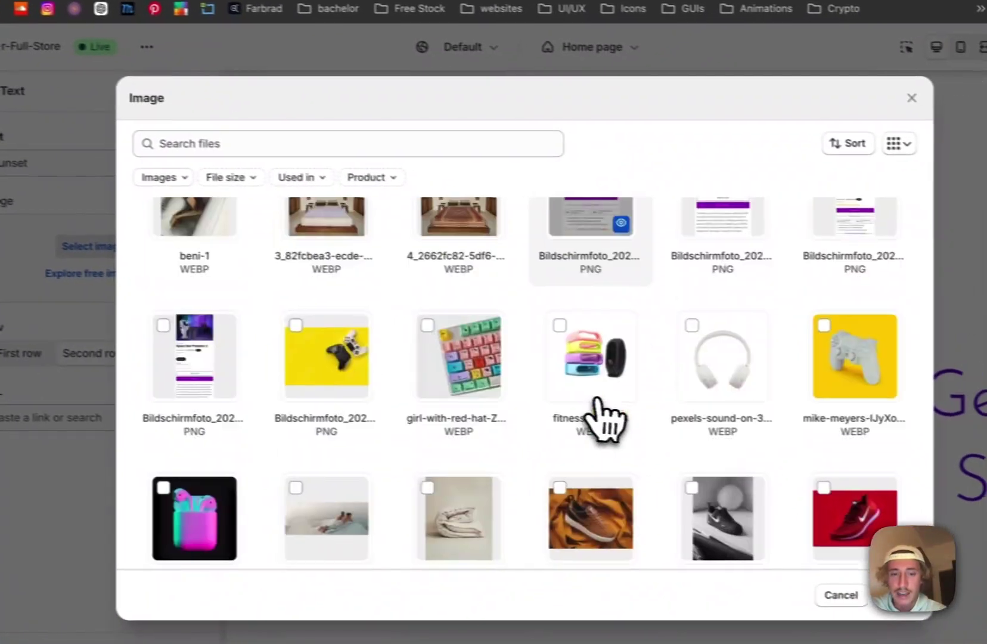
{"action": "scroll", "coordinate": [603, 417], "scroll_direction": "down", "scroll_amount": 10}
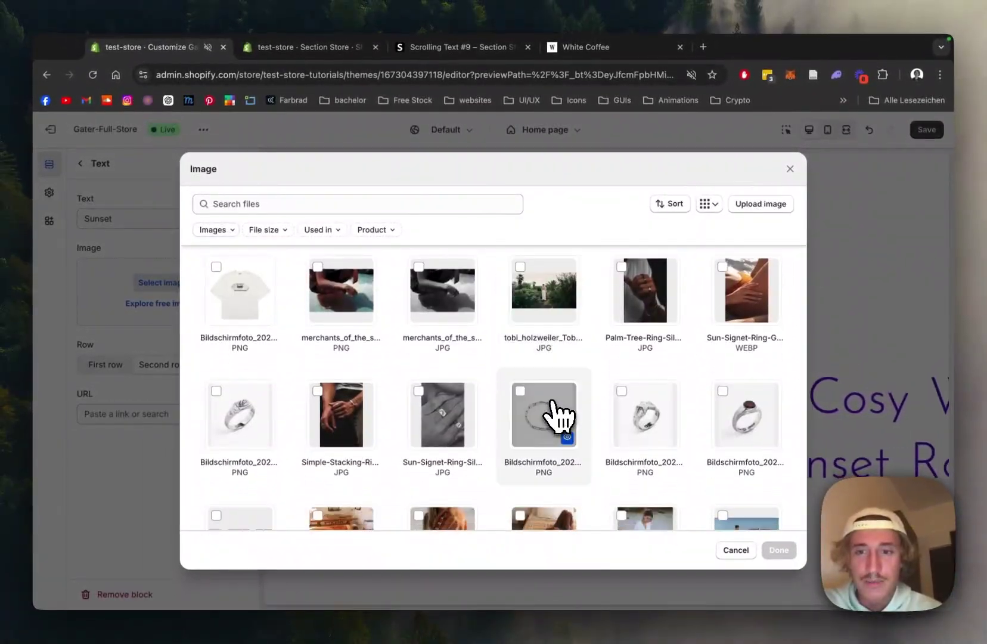
{"action": "scroll", "coordinate": [558, 417], "scroll_direction": "down", "scroll_amount": 3}
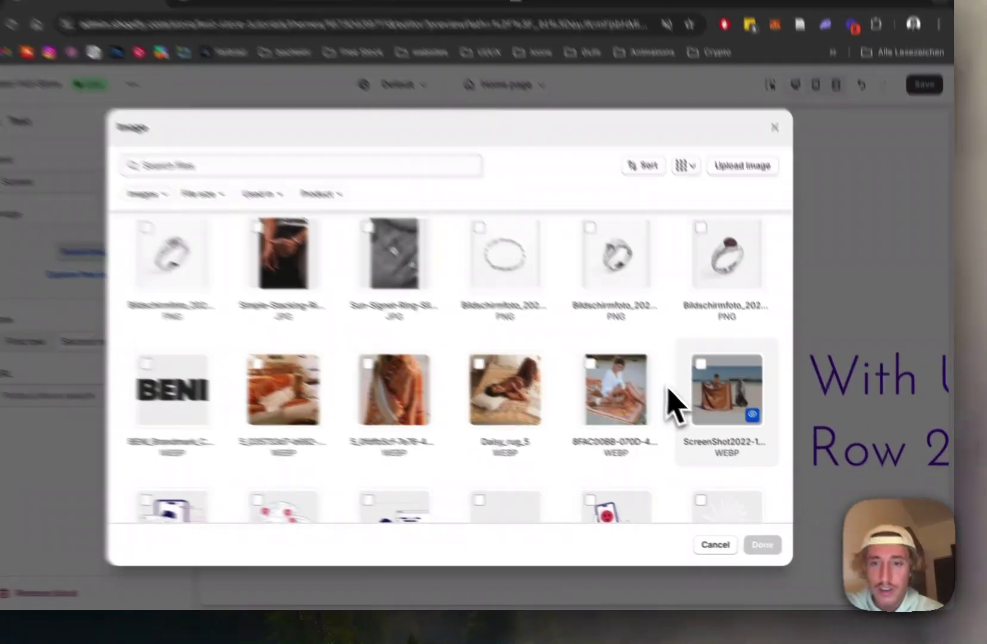
{"action": "left_click", "coordinate": [738, 411]}
{"action": "left_click", "coordinate": [780, 550]}
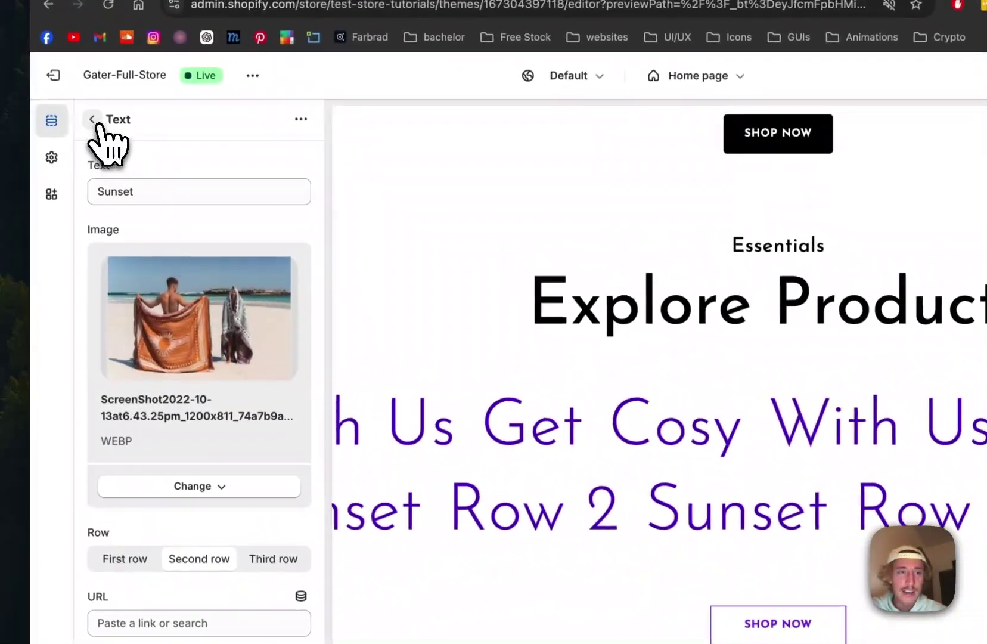
{"action": "left_click", "coordinate": [90, 123]}
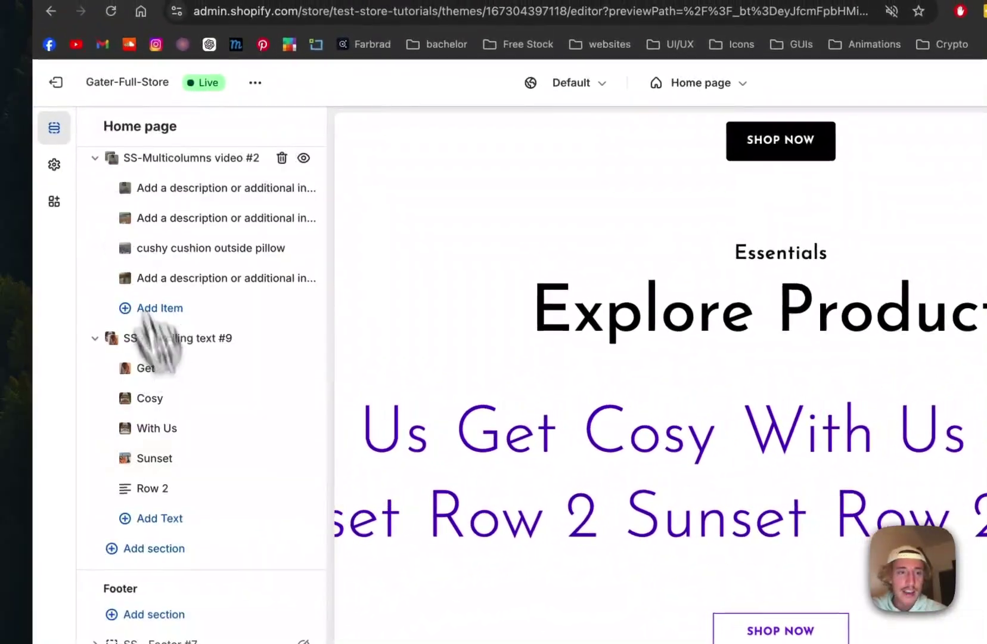
Set the Row 2 item's image to the black-and-white t-shirt photo.
{"action": "left_click", "coordinate": [185, 490]}
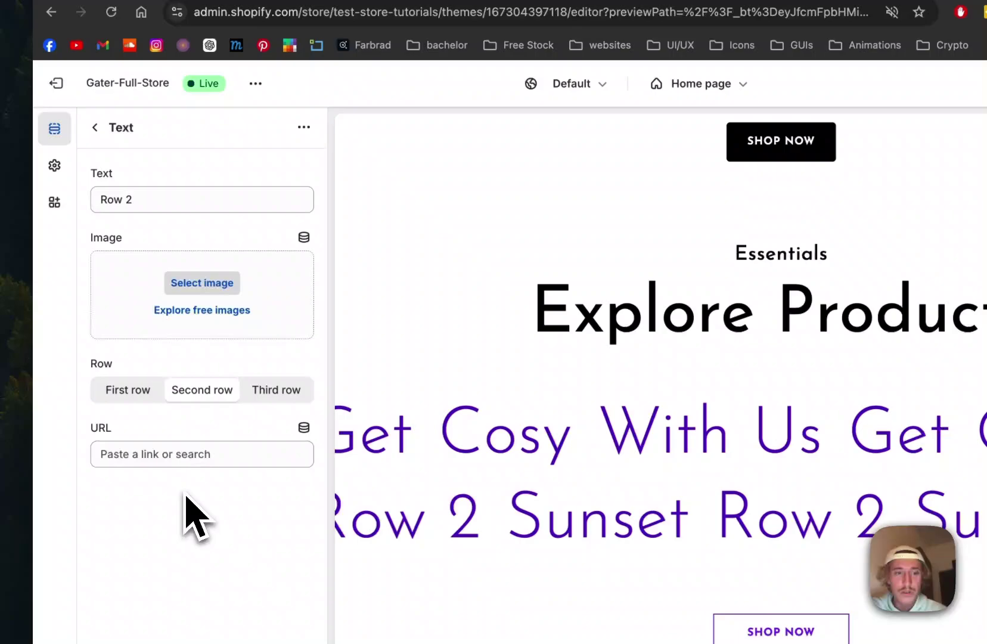
{"action": "left_click", "coordinate": [209, 287]}
{"action": "scroll", "coordinate": [709, 512], "scroll_direction": "down", "scroll_amount": 5}
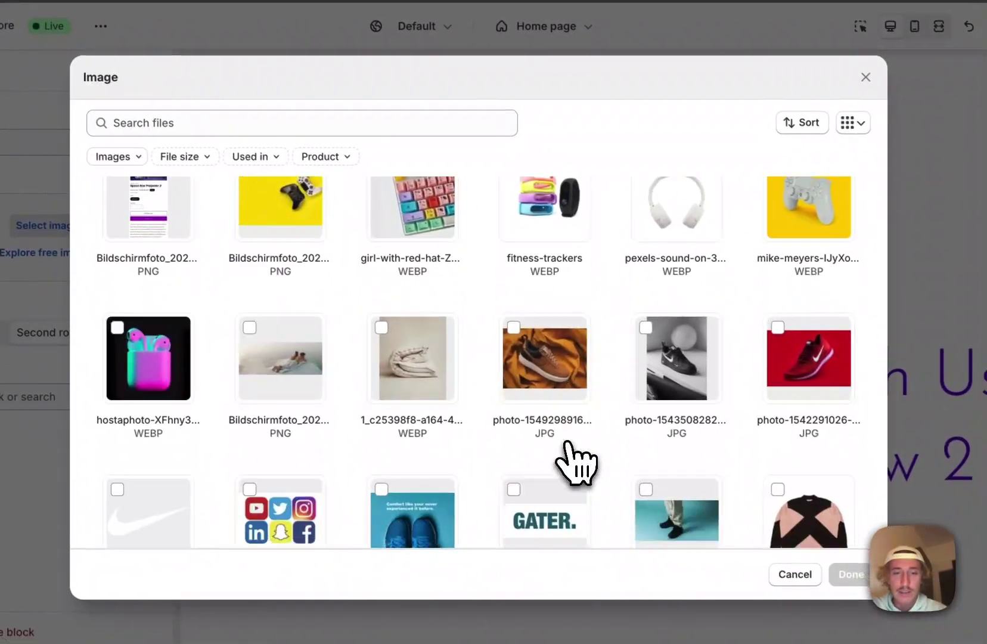
{"action": "scroll", "coordinate": [576, 468], "scroll_direction": "down", "scroll_amount": 8}
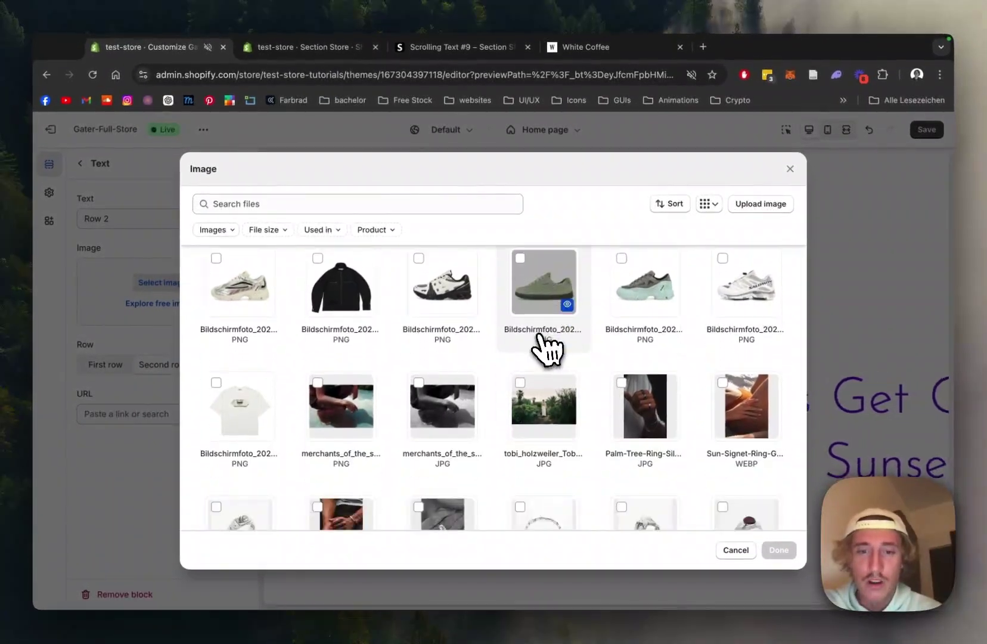
{"action": "scroll", "coordinate": [543, 350], "scroll_direction": "down", "scroll_amount": 5}
{"action": "scroll", "coordinate": [542, 351], "scroll_direction": "down", "scroll_amount": 5}
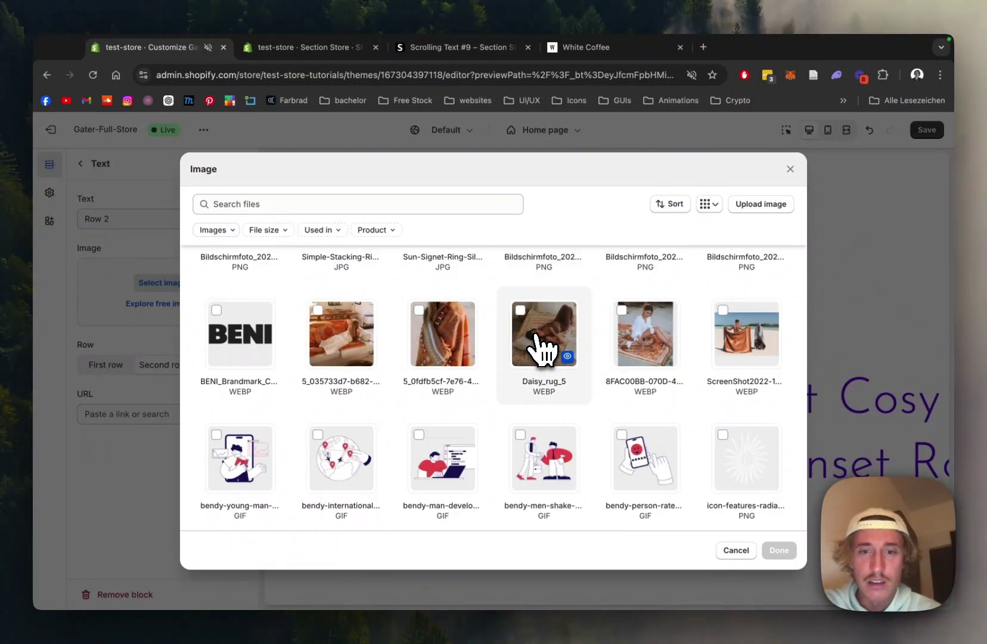
{"action": "scroll", "coordinate": [539, 342], "scroll_direction": "up", "scroll_amount": 2}
{"action": "scroll", "coordinate": [540, 345], "scroll_direction": "down", "scroll_amount": 2}
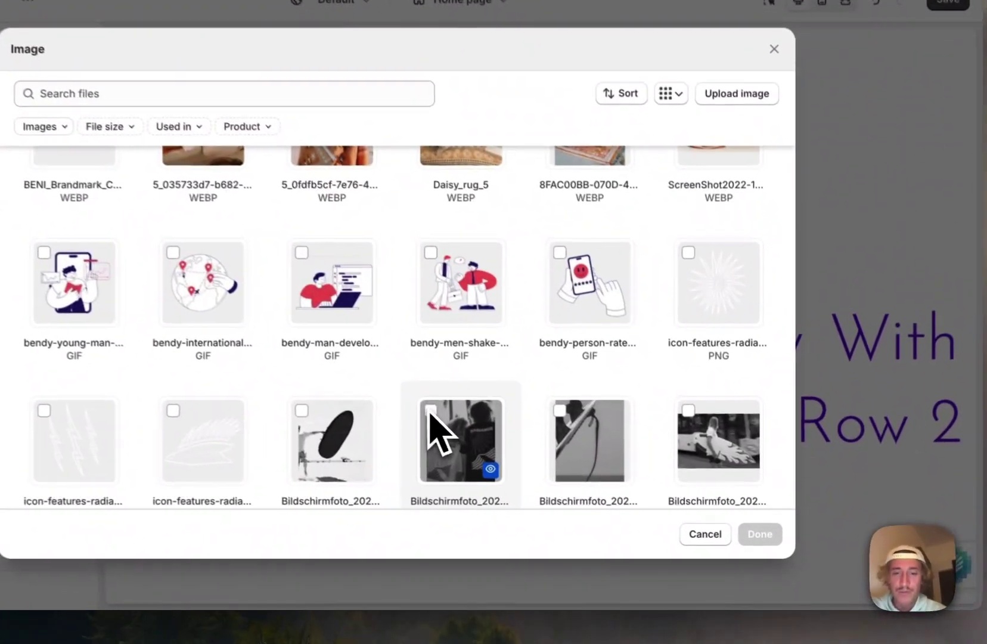
{"action": "left_click", "coordinate": [431, 410]}
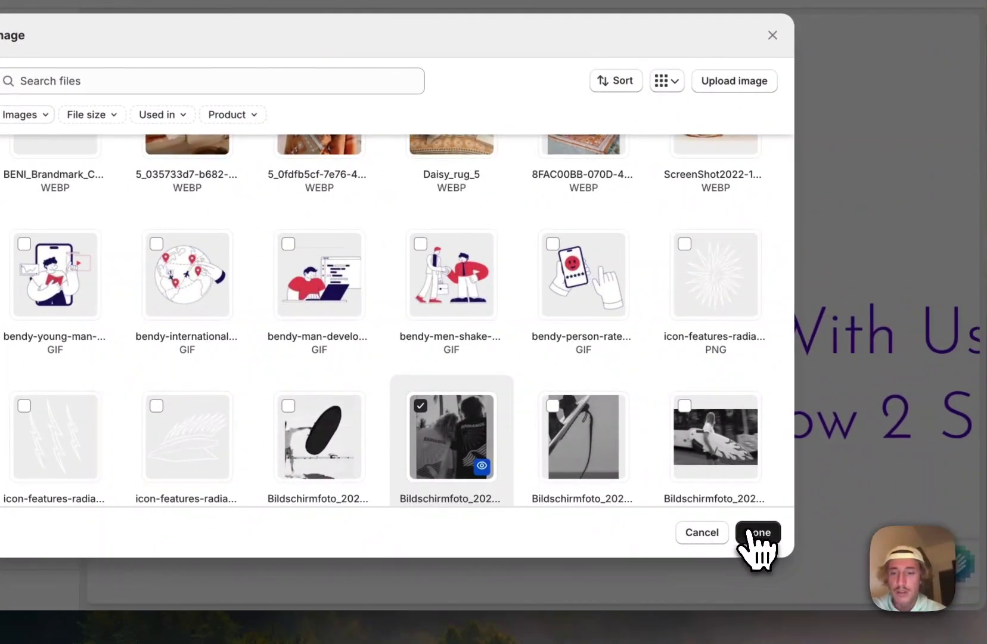
{"action": "left_click", "coordinate": [760, 534]}
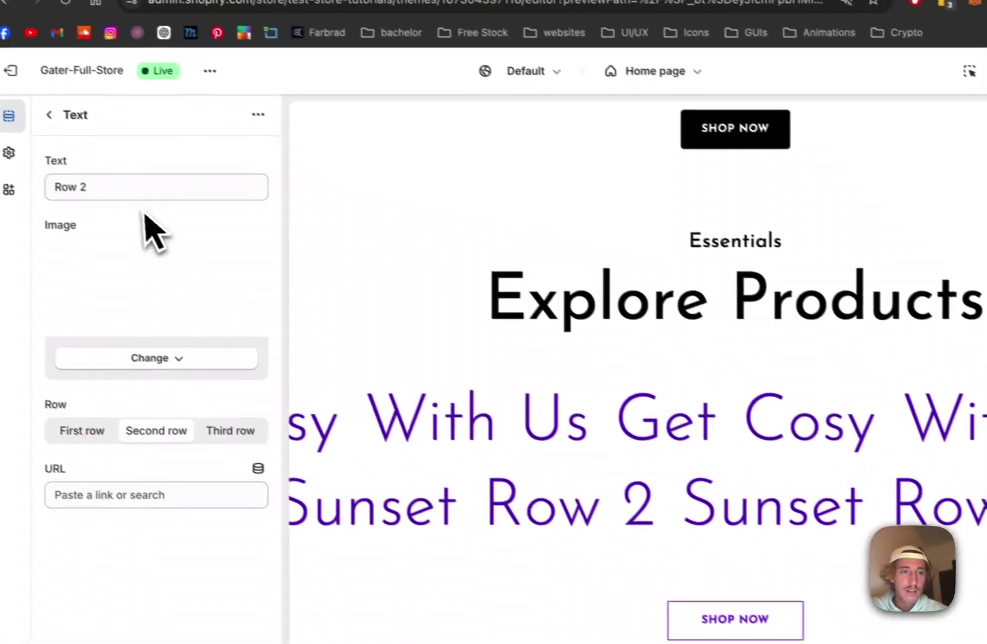
Change the Row 2 item's text to T-Shirt.
{"action": "left_click", "coordinate": [159, 203]}
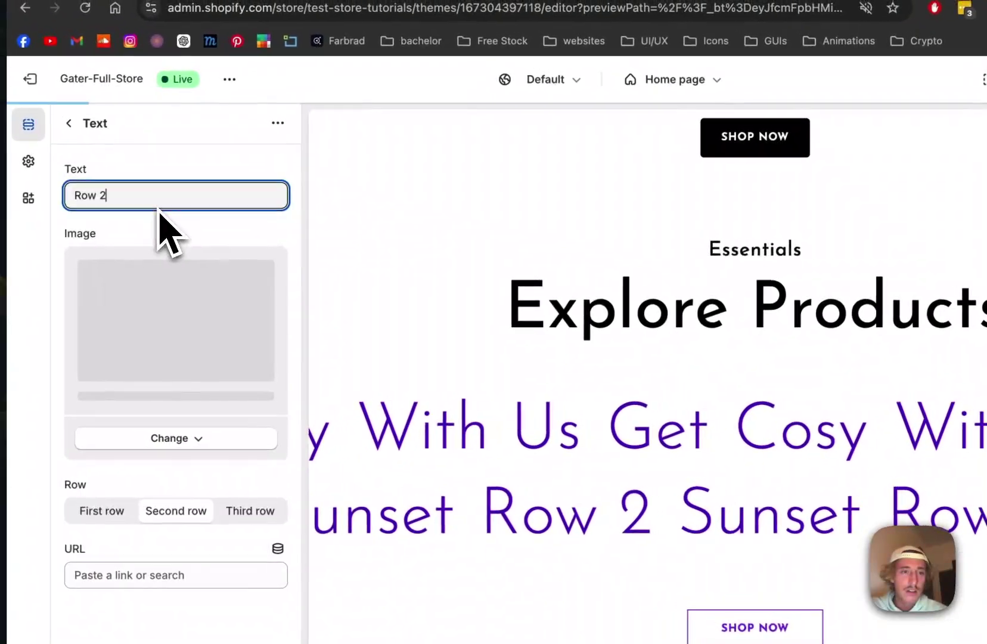
{"action": "left_click_drag", "start_coordinate": [155, 198], "coordinate": [51, 204]}
{"action": "type", "text": "T"}
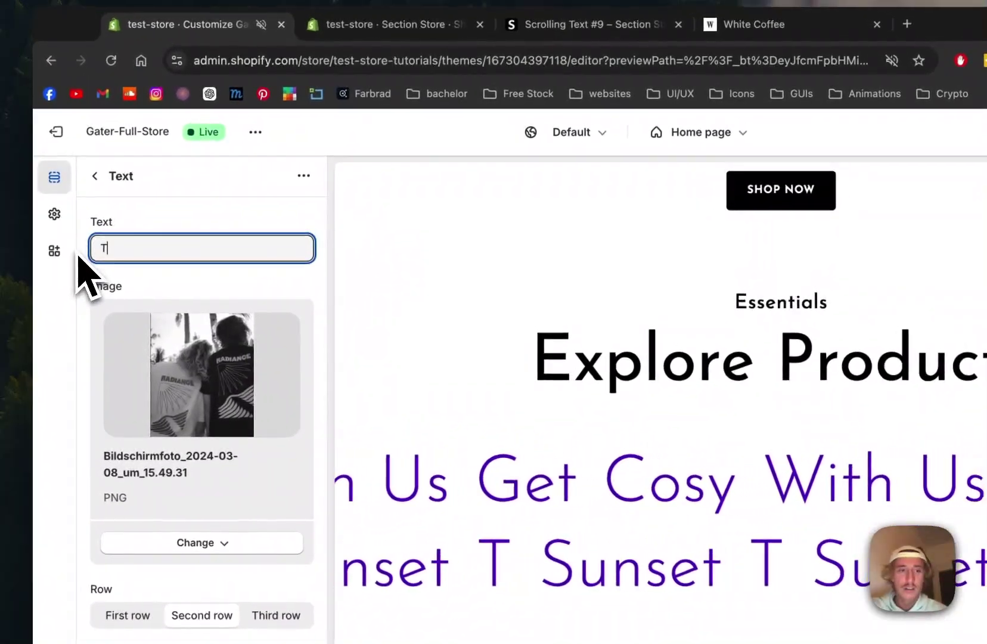
{"action": "type", "text": "-Shj"}
{"action": "key", "text": "BackSpace"}
{"action": "type", "text": "irt"}
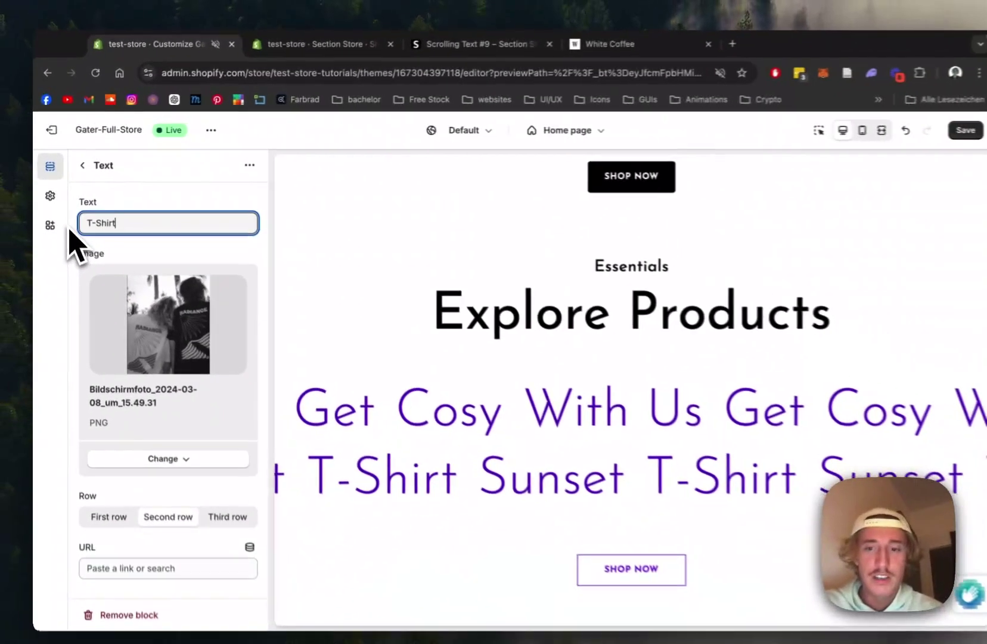
{"action": "mouse_move", "coordinate": [387, 420]}
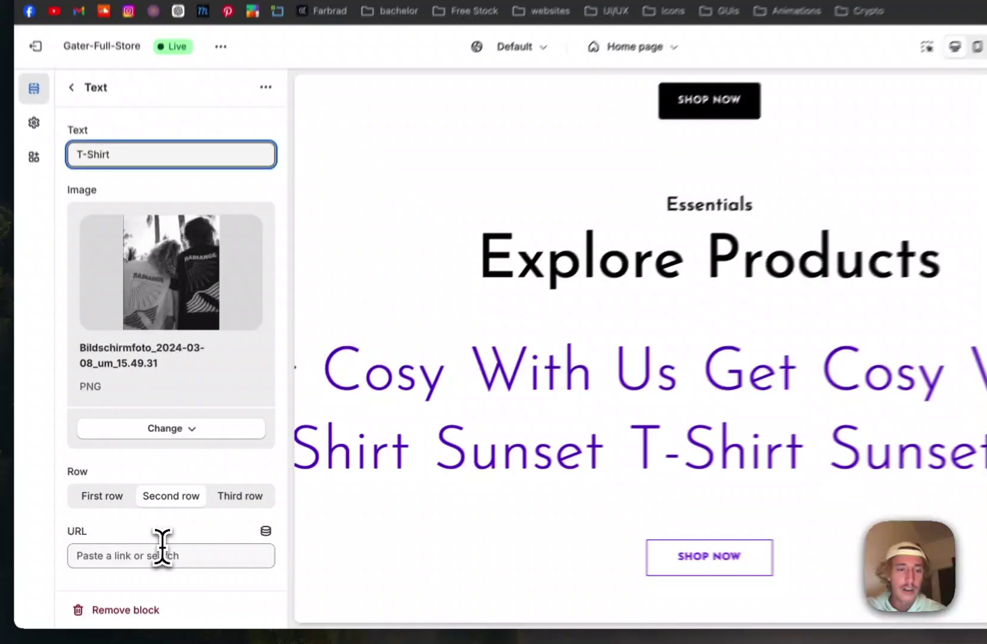
Link the T-Shirt item's URL to the Chevron product and go back to the section list.
{"action": "left_click", "coordinate": [149, 548]}
{"action": "left_click", "coordinate": [151, 423]}
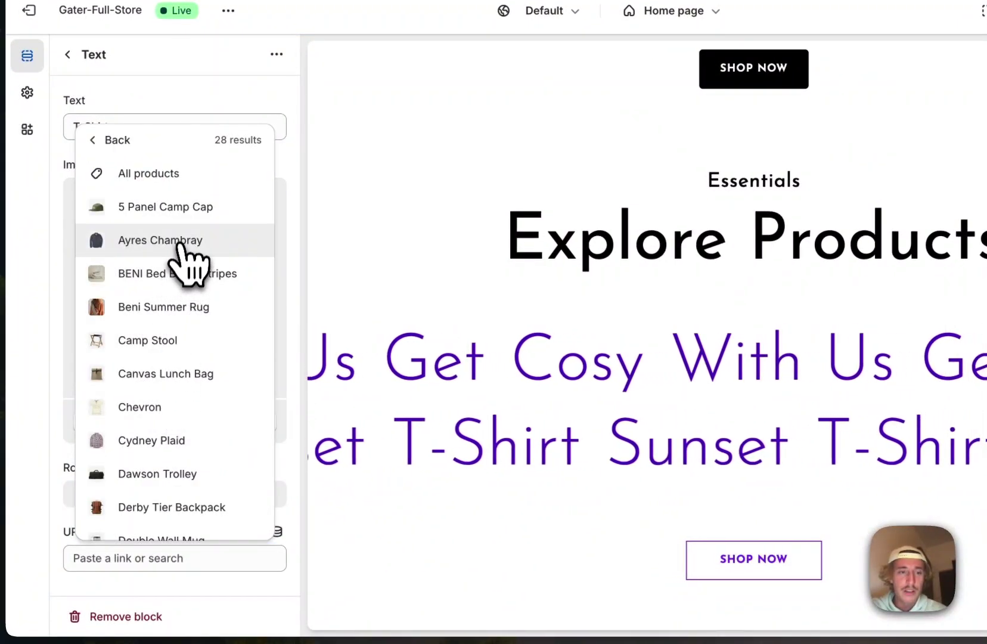
{"action": "scroll", "coordinate": [179, 334], "scroll_direction": "down", "scroll_amount": 1}
{"action": "left_click", "coordinate": [170, 353]}
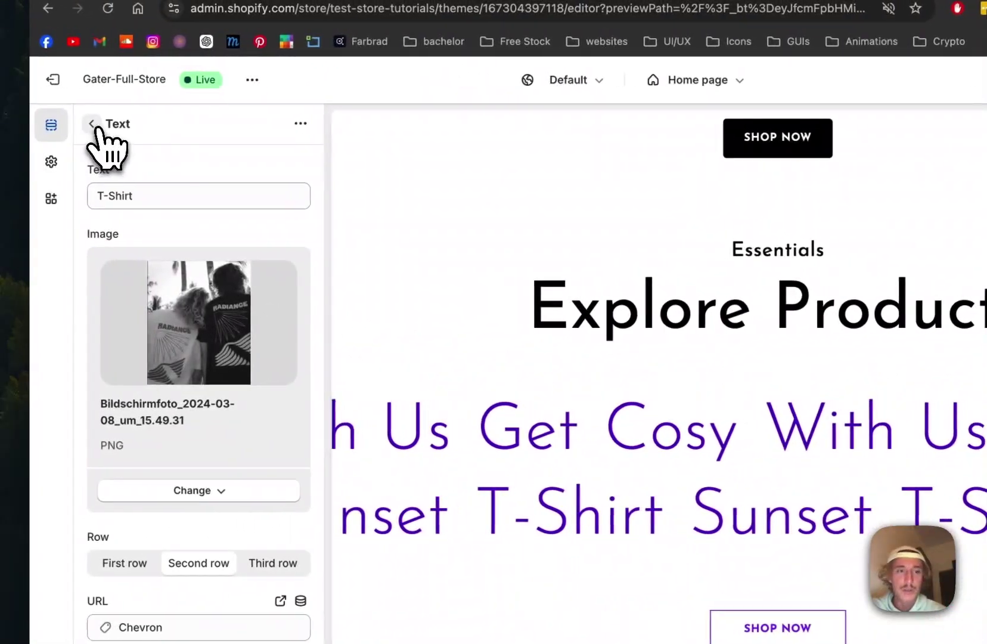
{"action": "left_click", "coordinate": [96, 128]}
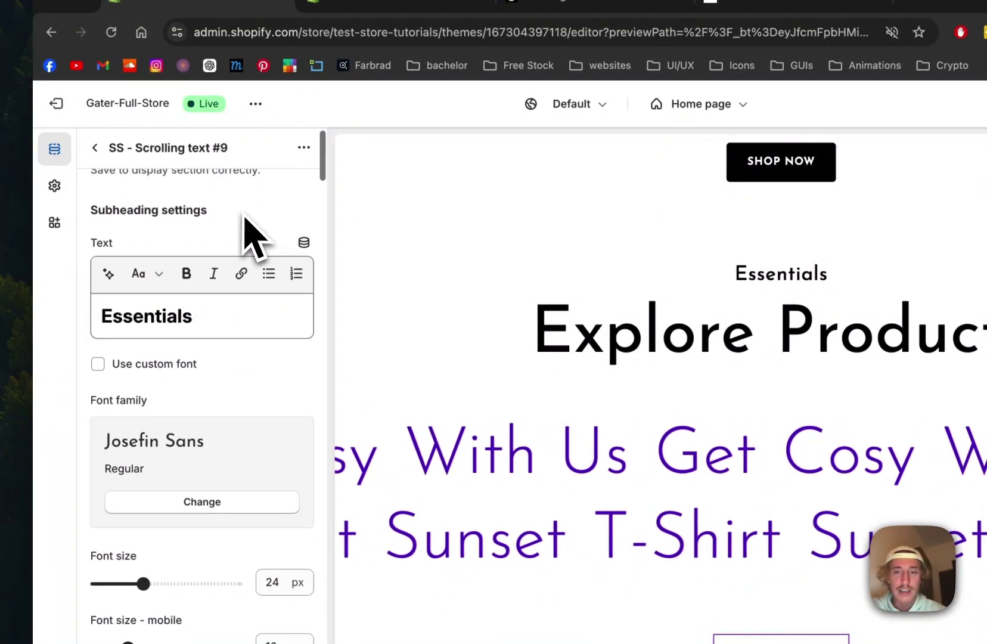
Make the subheading 'Essentials for you' in a custom font at 20 px.
{"action": "left_click", "coordinate": [251, 323]}
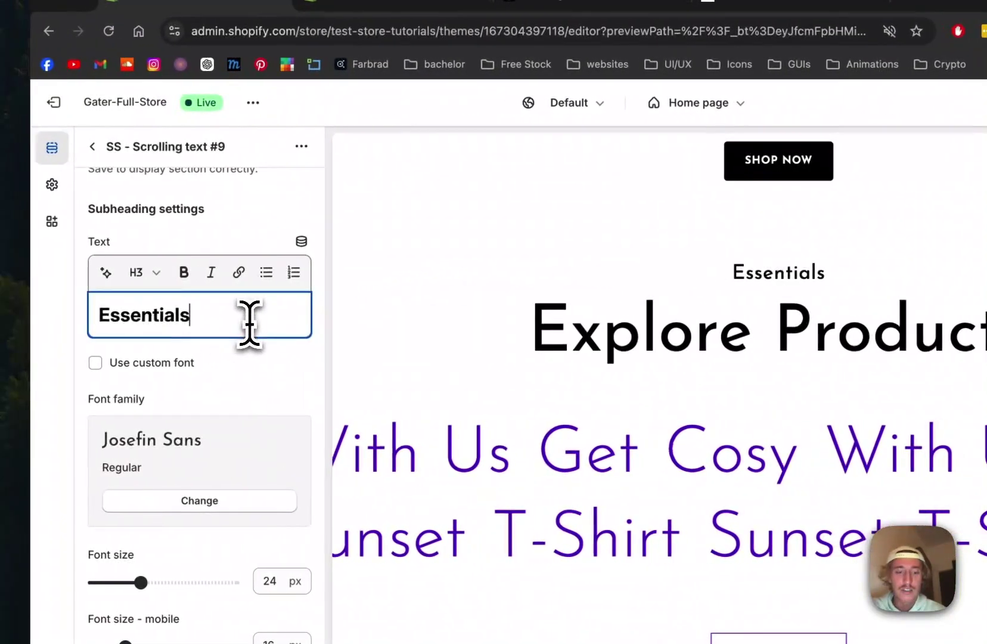
{"action": "type", "text": "for you"}
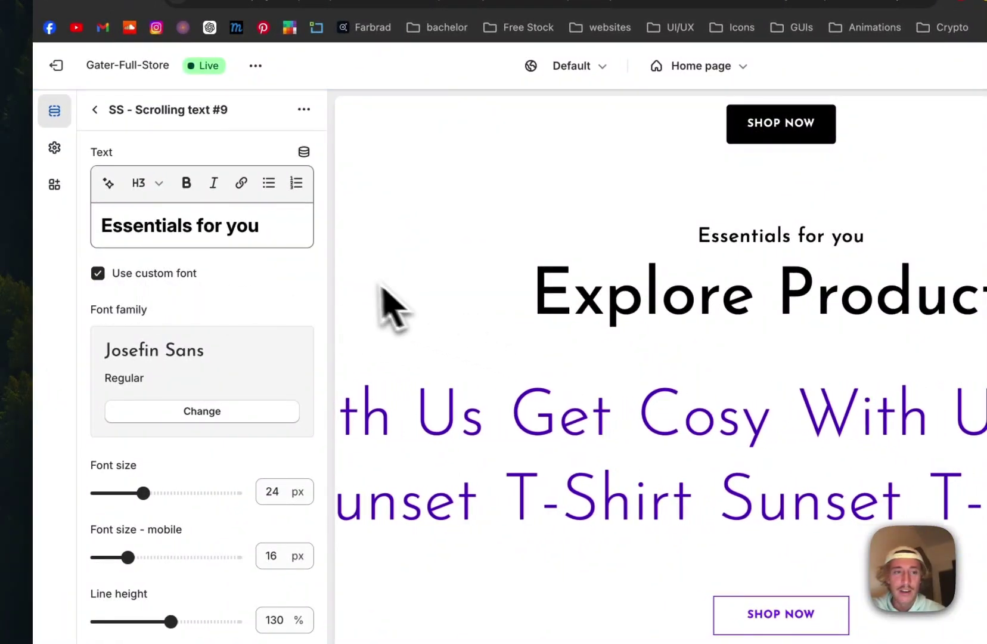
{"action": "scroll", "coordinate": [224, 299], "scroll_direction": "down", "scroll_amount": 2}
{"action": "scroll", "coordinate": [239, 358], "scroll_direction": "down", "scroll_amount": 2}
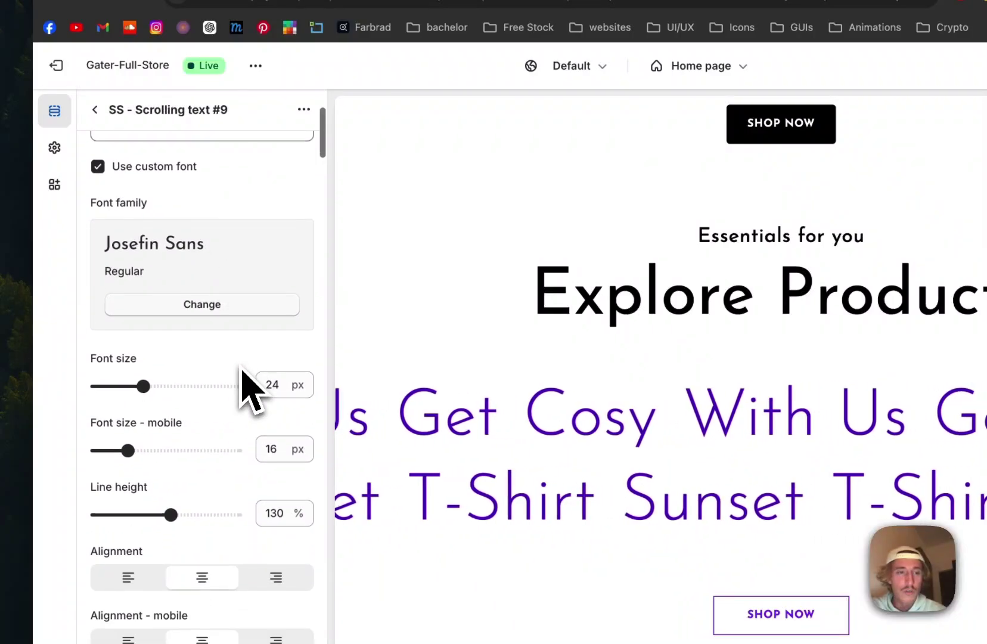
{"action": "left_click", "coordinate": [131, 386]}
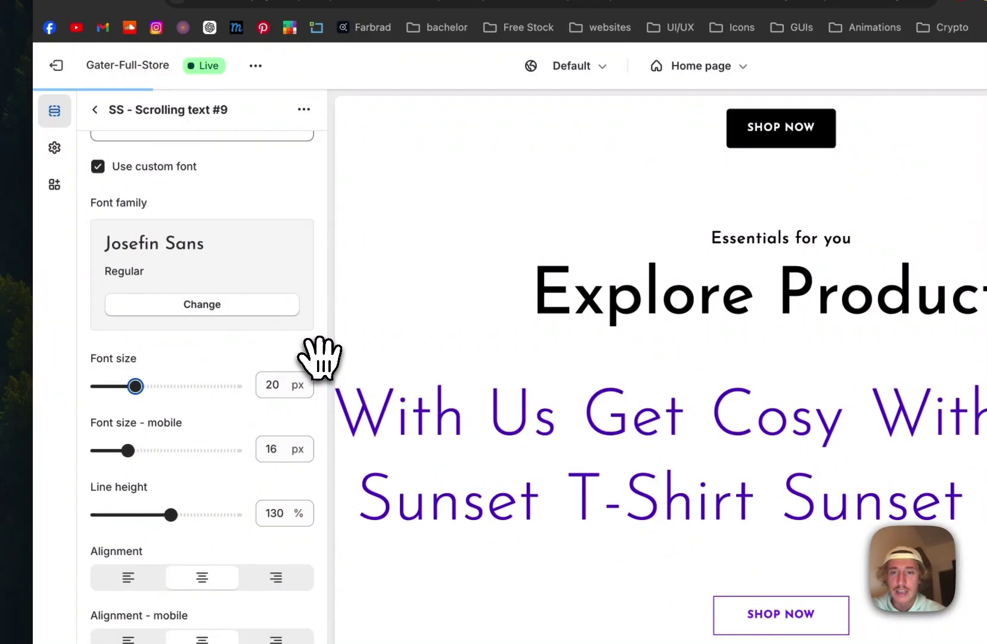
{"action": "scroll", "coordinate": [234, 308], "scroll_direction": "down", "scroll_amount": 9}
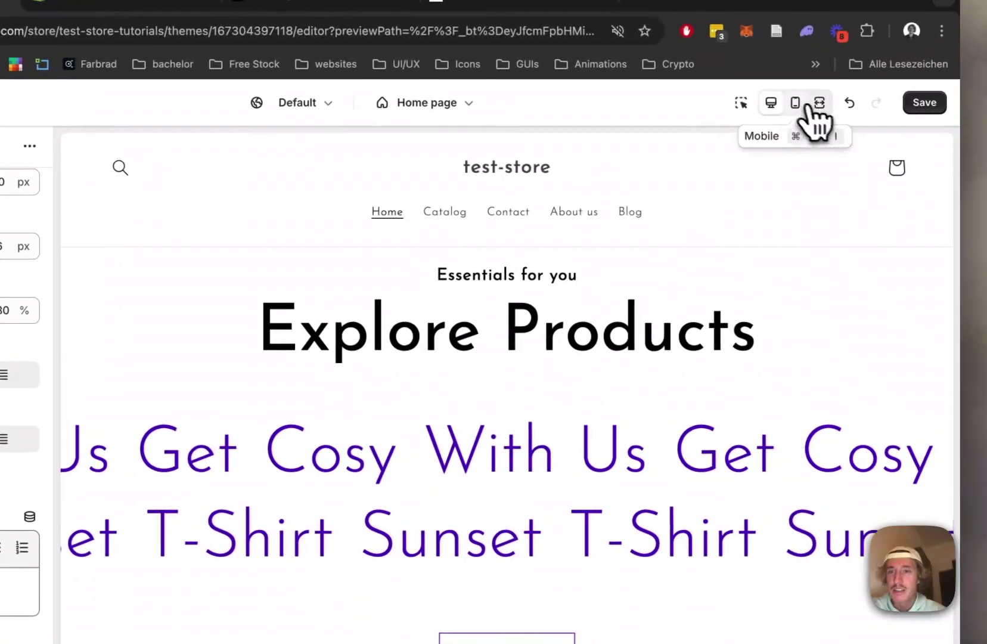
Preview the home page in mobile layout and check the two scrolling rows.
{"action": "left_click", "coordinate": [791, 104]}
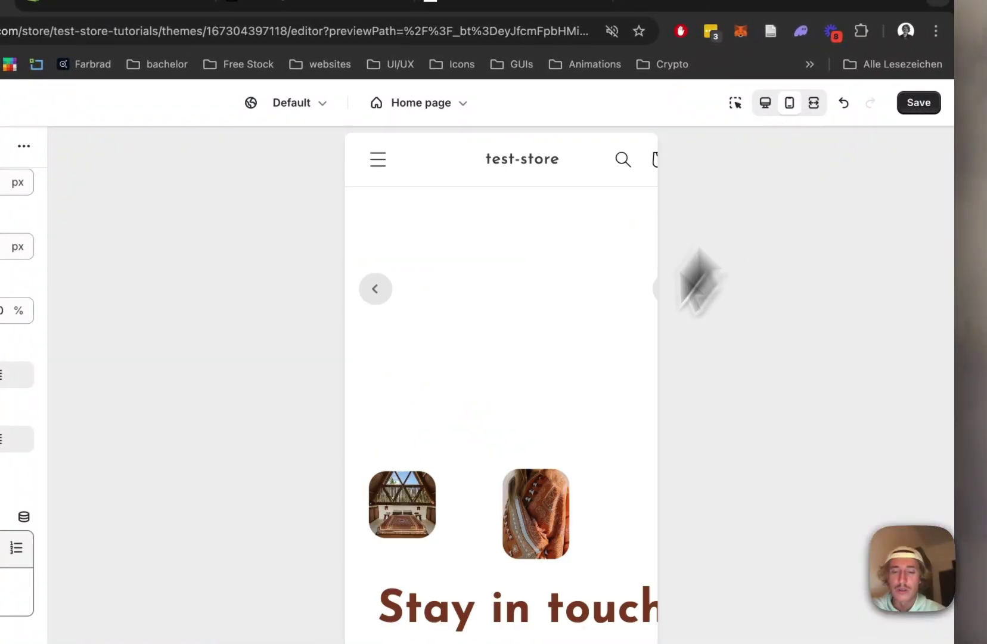
{"action": "scroll", "coordinate": [530, 495], "scroll_direction": "down", "scroll_amount": 15}
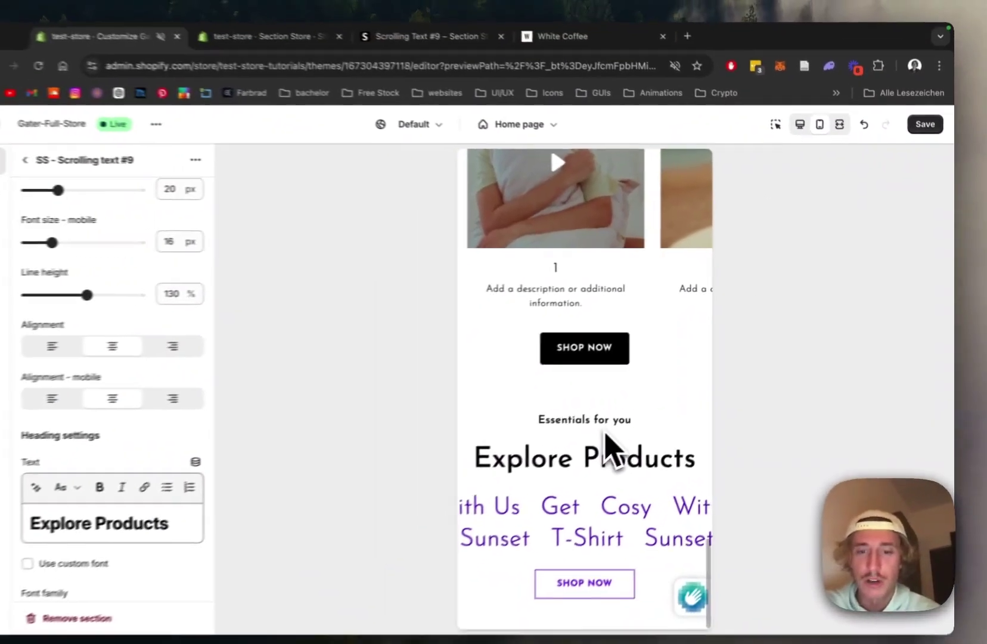
{"action": "scroll", "coordinate": [642, 506], "scroll_direction": "up", "scroll_amount": 1}
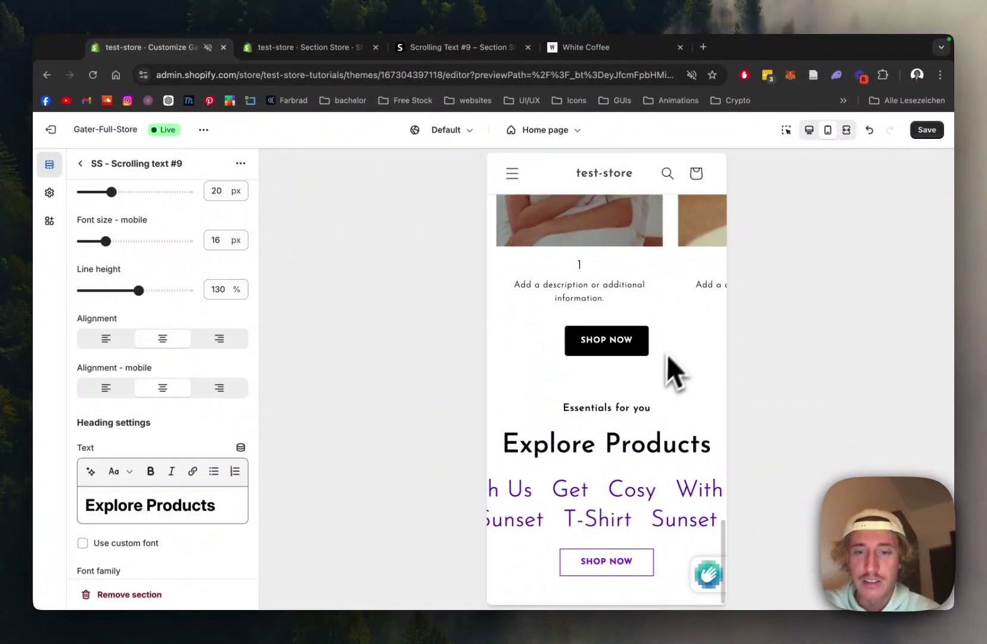
{"action": "scroll", "coordinate": [585, 488], "scroll_direction": "down", "scroll_amount": 1}
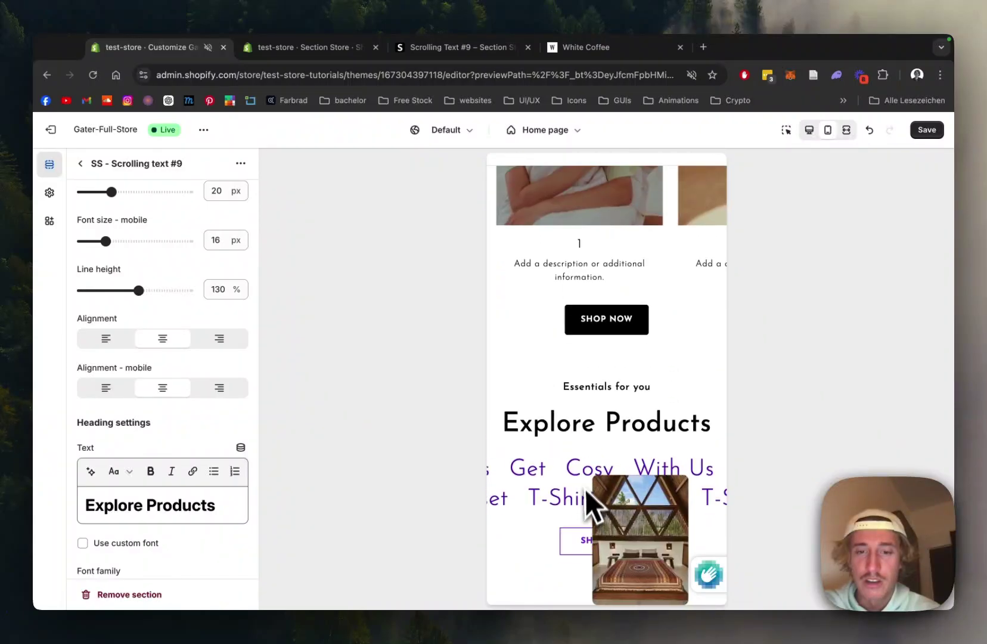
{"action": "scroll", "coordinate": [583, 488], "scroll_direction": "up", "scroll_amount": 1}
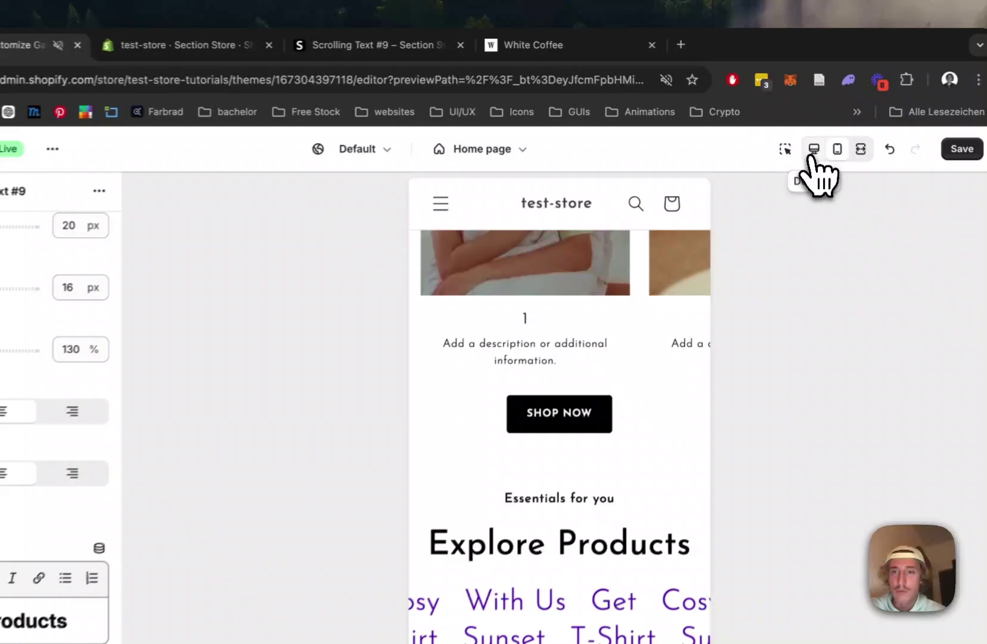
Change the heading to 'Explore Products of us' in custom Josefin Sans at 68 px.
{"action": "left_click", "coordinate": [809, 130]}
{"action": "scroll", "coordinate": [193, 297], "scroll_direction": "down", "scroll_amount": 3}
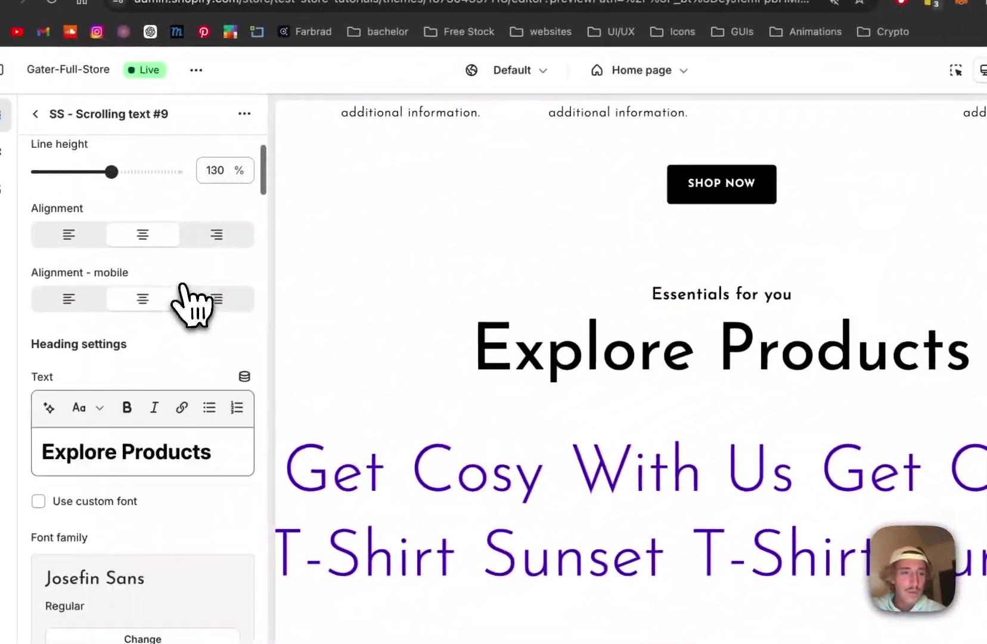
{"action": "scroll", "coordinate": [190, 298], "scroll_direction": "down", "scroll_amount": 3}
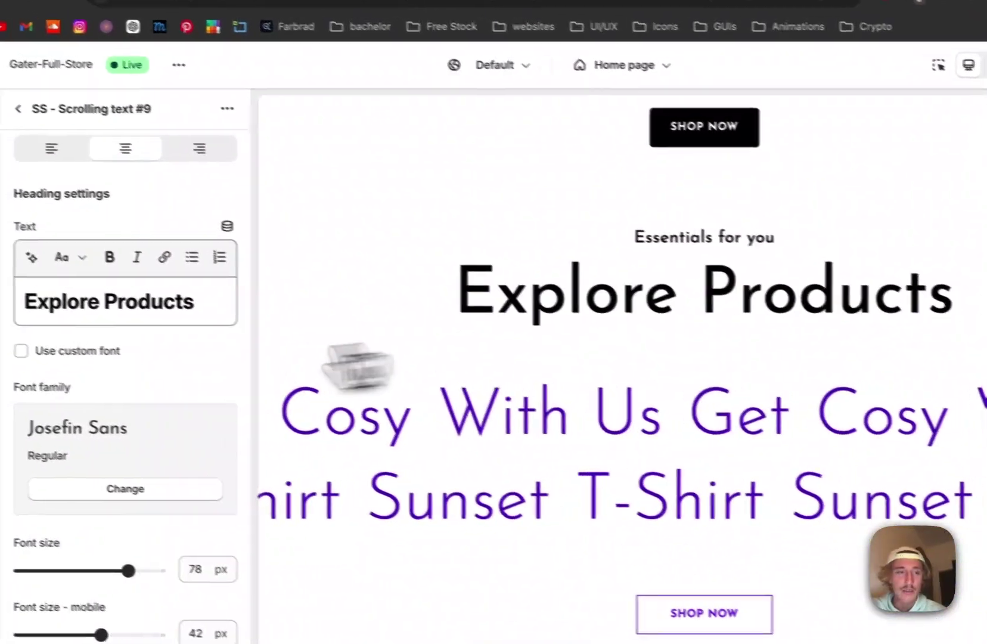
{"action": "left_click", "coordinate": [198, 301]}
{"action": "type", "text": "o"}
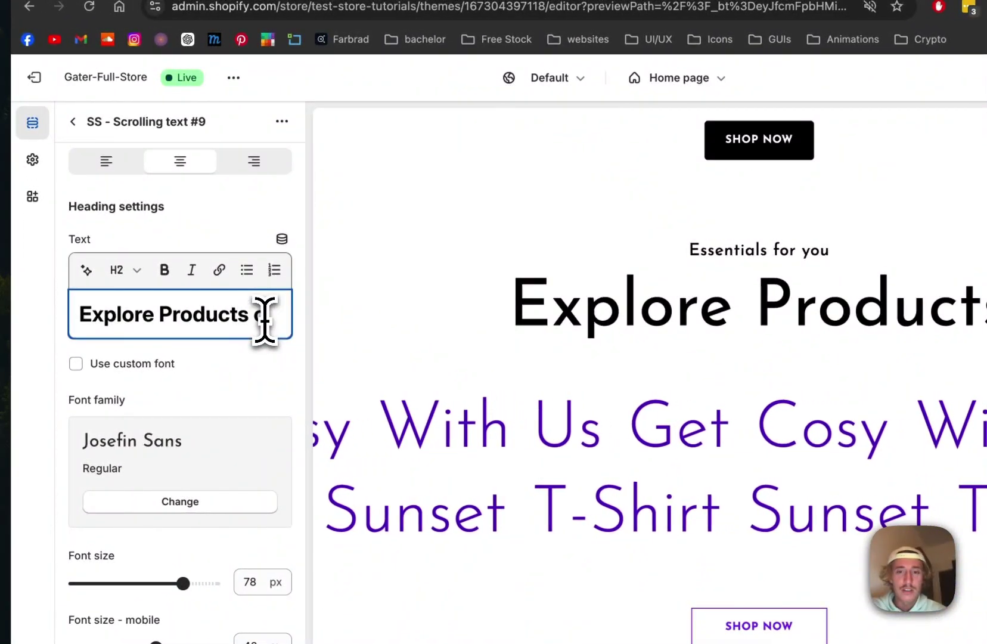
{"action": "type", "text": "f us"}
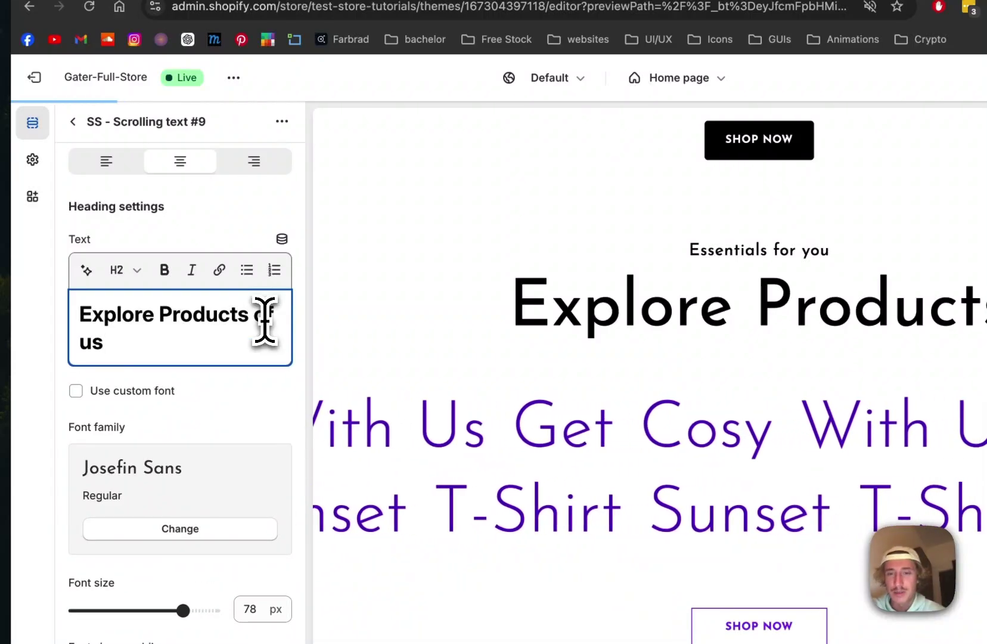
{"action": "left_click", "coordinate": [75, 391]}
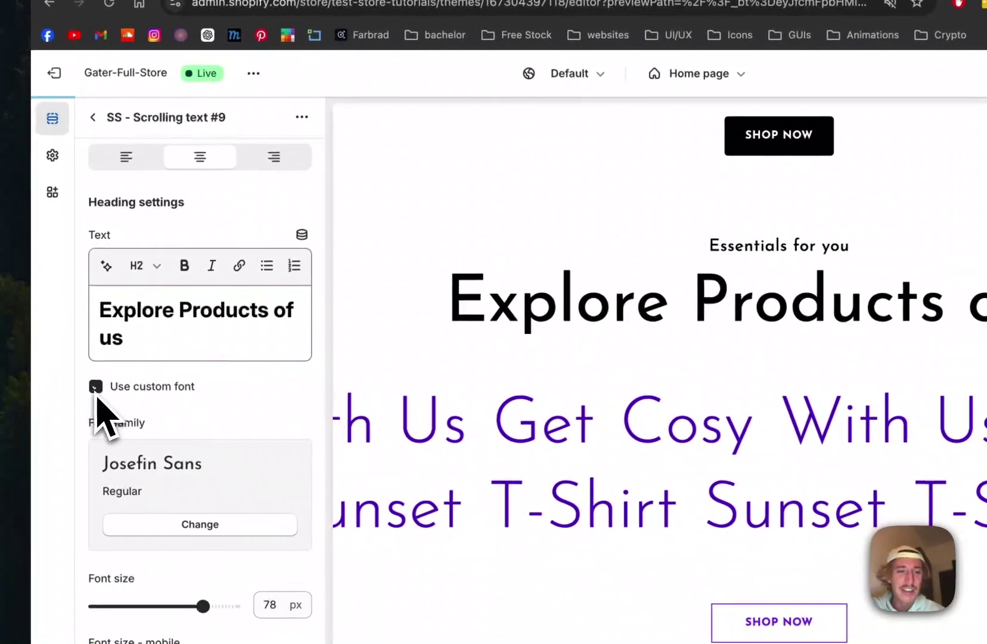
{"action": "scroll", "coordinate": [191, 396], "scroll_direction": "down", "scroll_amount": 4}
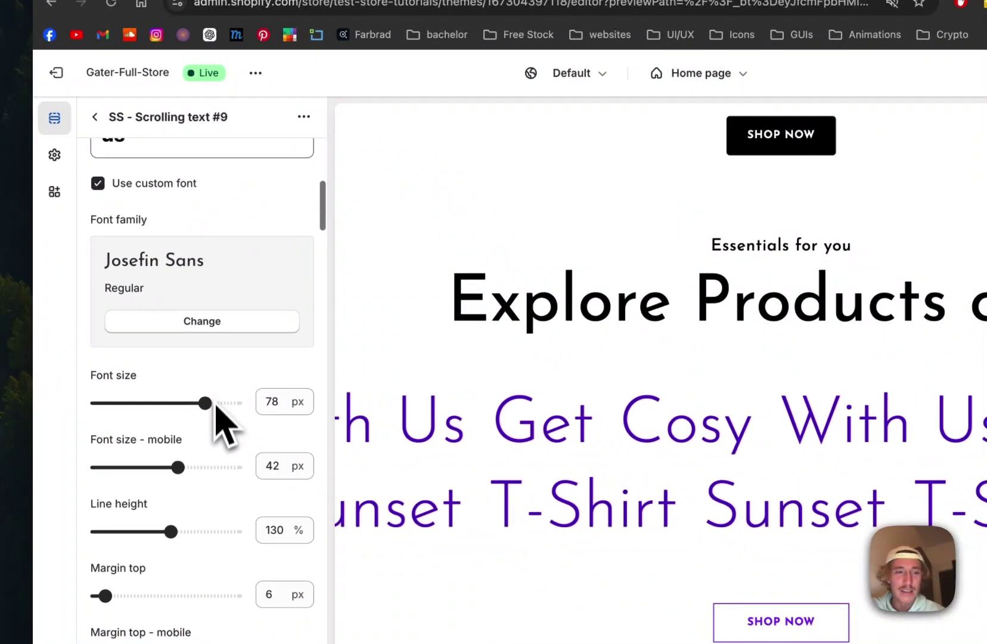
{"action": "scroll", "coordinate": [238, 379], "scroll_direction": "down", "scroll_amount": 2}
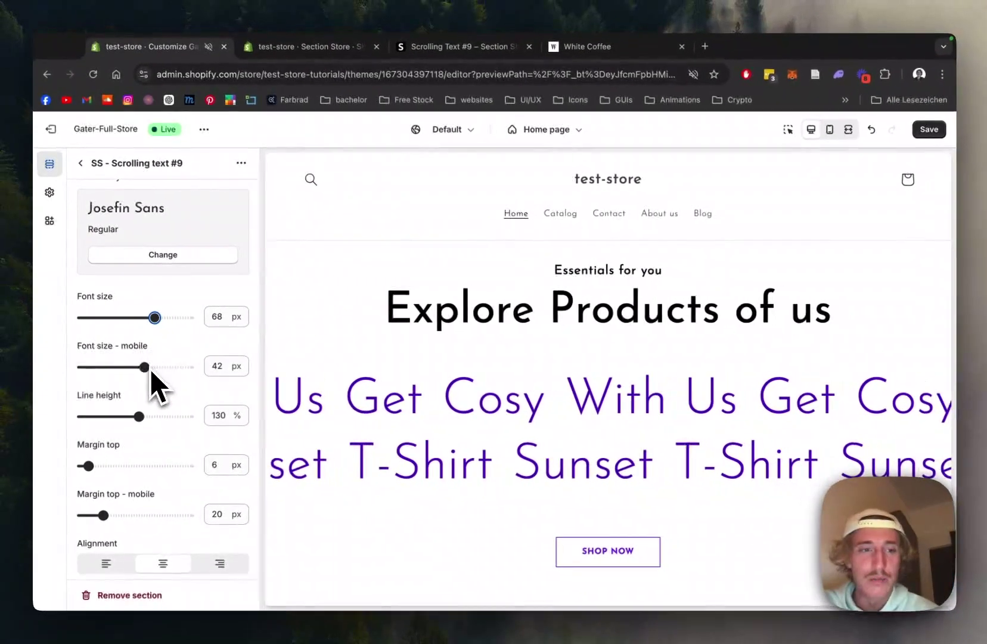
Set the scrolling speed slider to 44 instead of 60.
{"action": "scroll", "coordinate": [153, 325], "scroll_direction": "down", "scroll_amount": 4}
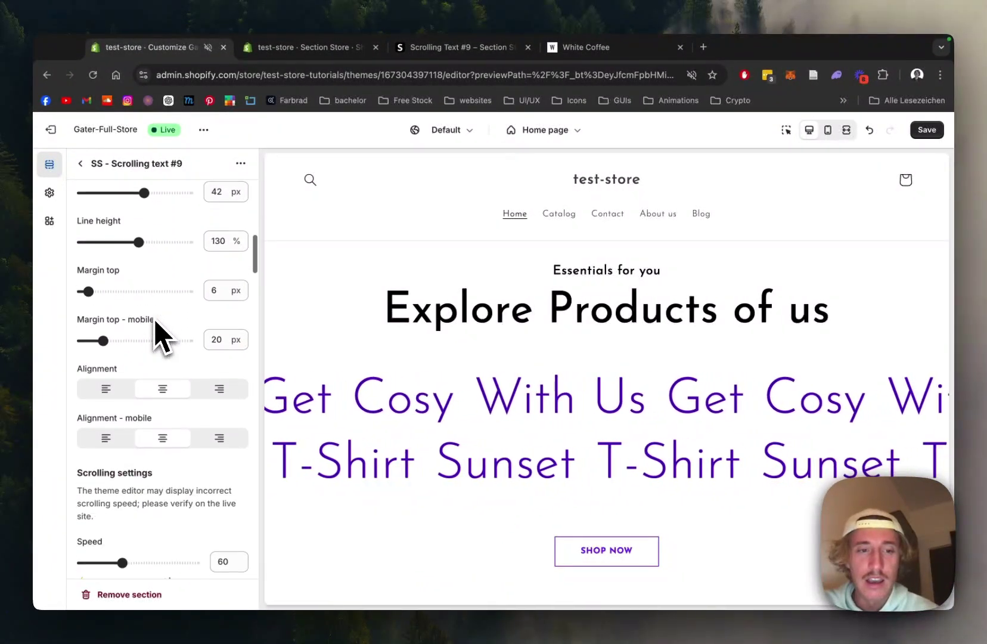
{"action": "scroll", "coordinate": [153, 325], "scroll_direction": "down", "scroll_amount": 4}
{"action": "left_click_drag", "start_coordinate": [123, 326], "coordinate": [159, 327]}
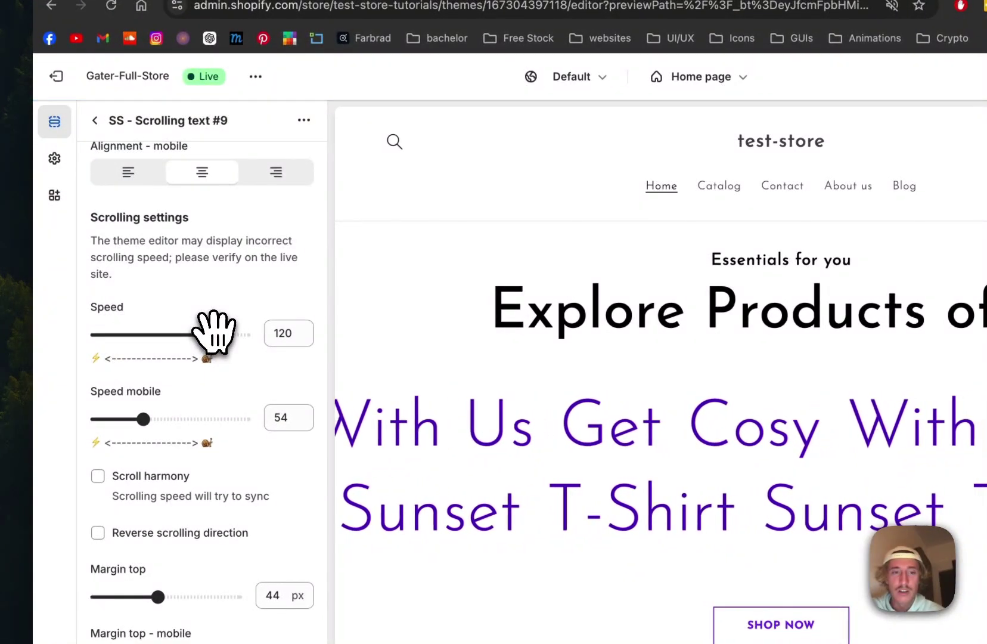
{"action": "left_click_drag", "start_coordinate": [212, 335], "coordinate": [134, 335]}
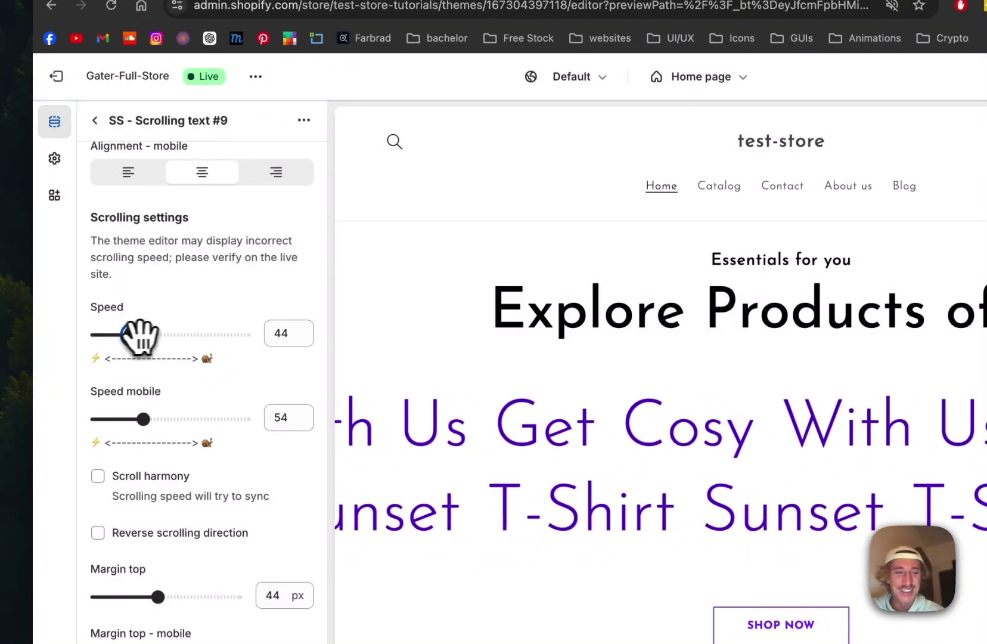
{"action": "scroll", "coordinate": [238, 358], "scroll_direction": "down", "scroll_amount": 5}
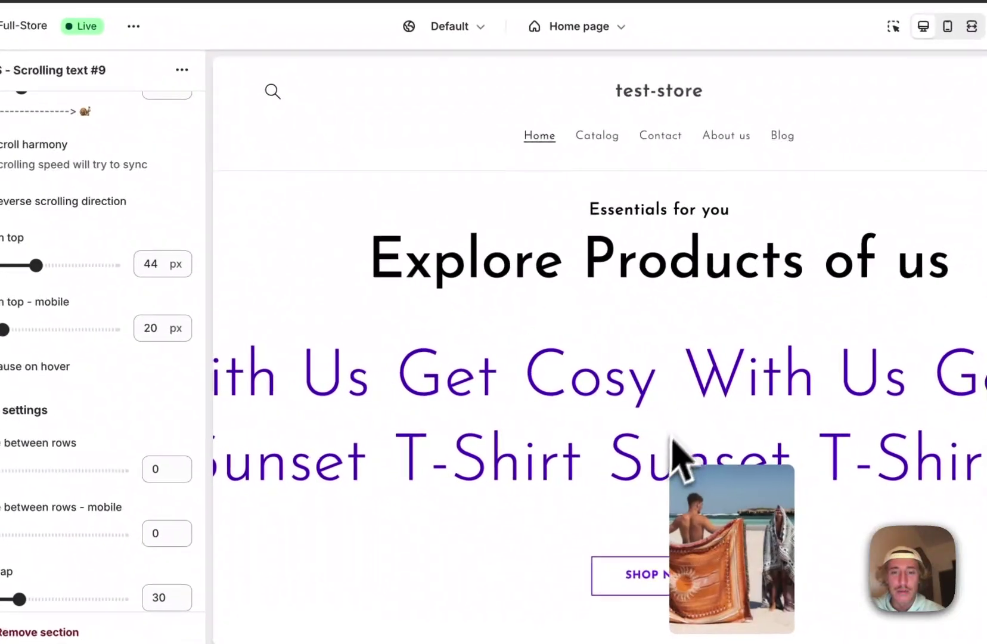
{"action": "scroll", "coordinate": [235, 265], "scroll_direction": "down", "scroll_amount": 3}
{"action": "scroll", "coordinate": [181, 255], "scroll_direction": "down", "scroll_amount": 10}
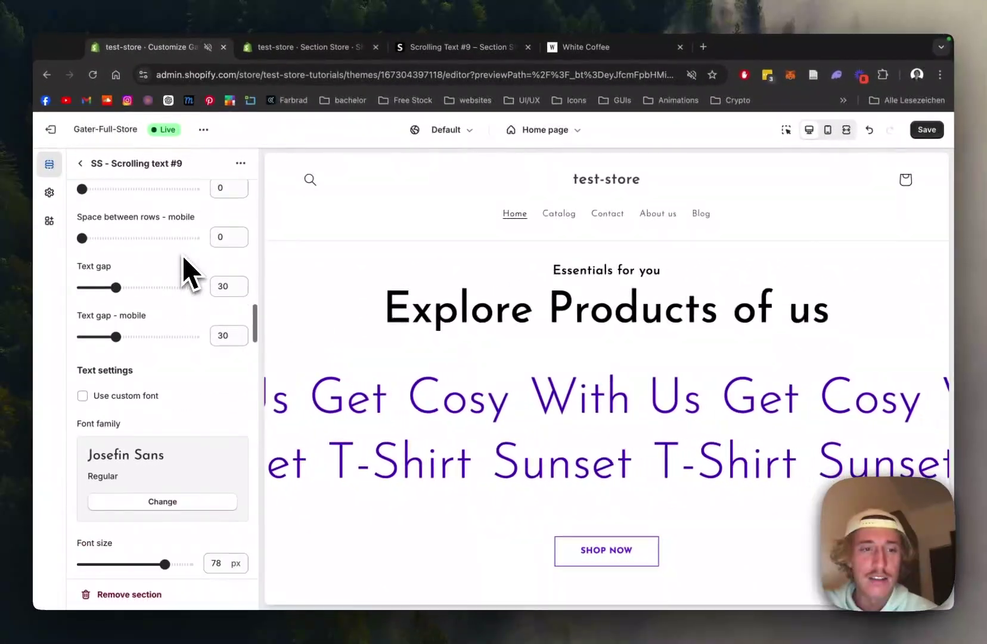
{"action": "scroll", "coordinate": [176, 262], "scroll_direction": "down", "scroll_amount": 15}
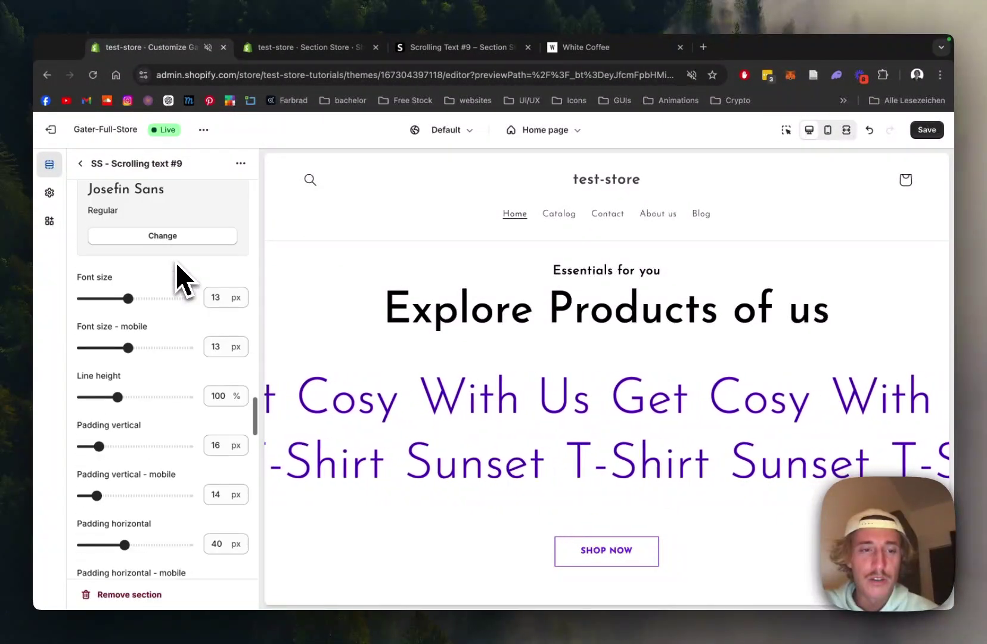
{"action": "scroll", "coordinate": [175, 262], "scroll_direction": "down", "scroll_amount": 5}
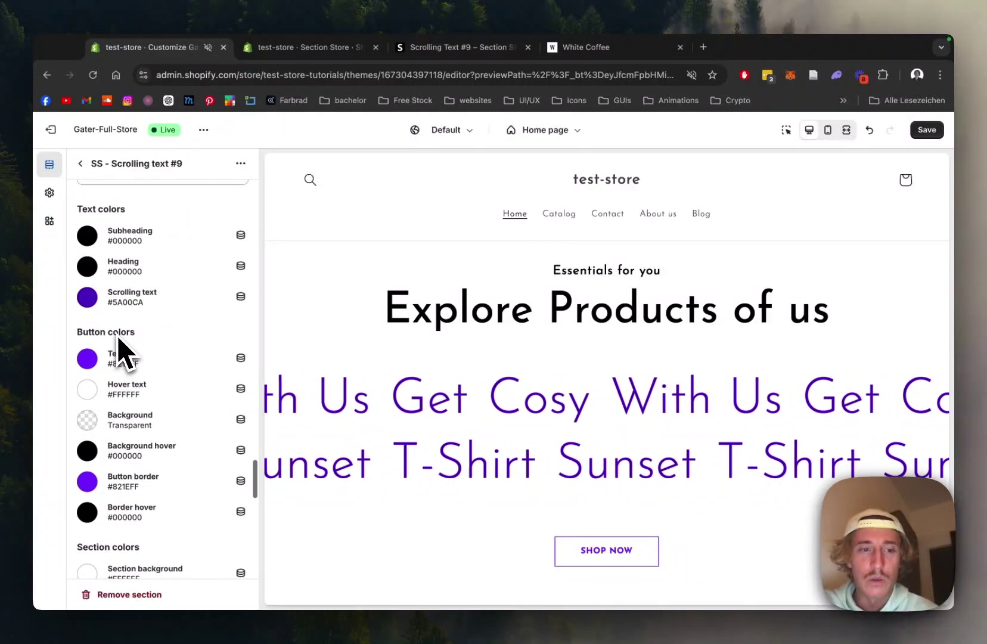
{"action": "scroll", "coordinate": [117, 342], "scroll_direction": "down", "scroll_amount": 1}
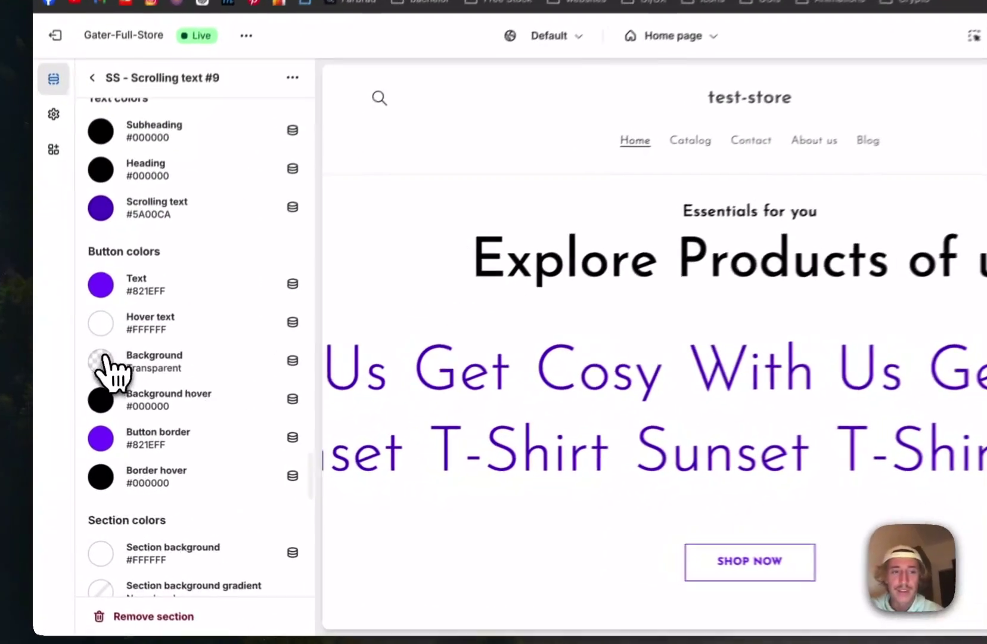
Set the Button Background and Section background colours to black #000000.
{"action": "left_click", "coordinate": [101, 360]}
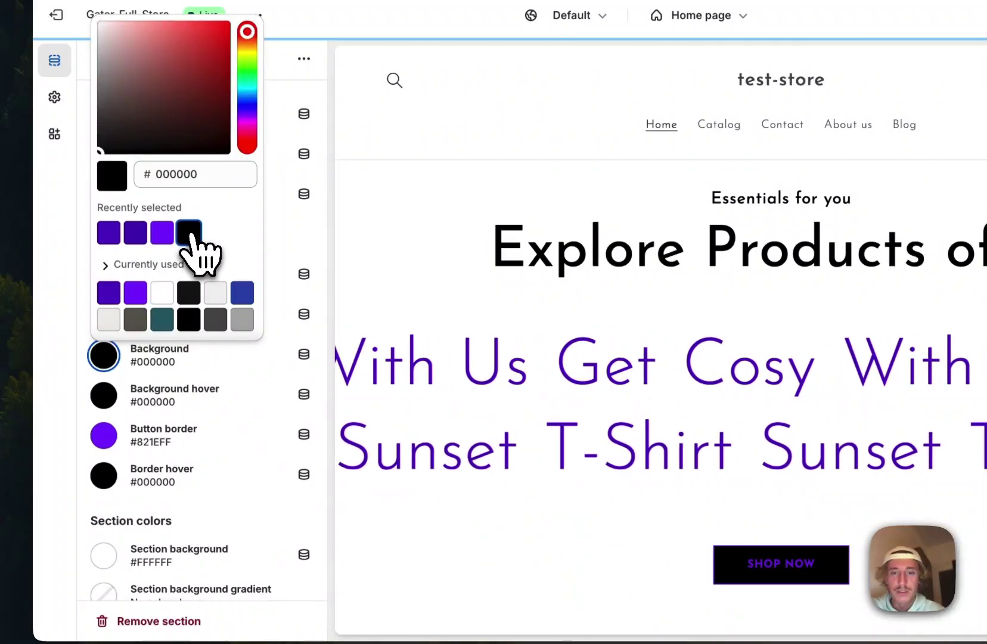
{"action": "left_click", "coordinate": [308, 269]}
{"action": "scroll", "coordinate": [314, 257], "scroll_direction": "down", "scroll_amount": 1}
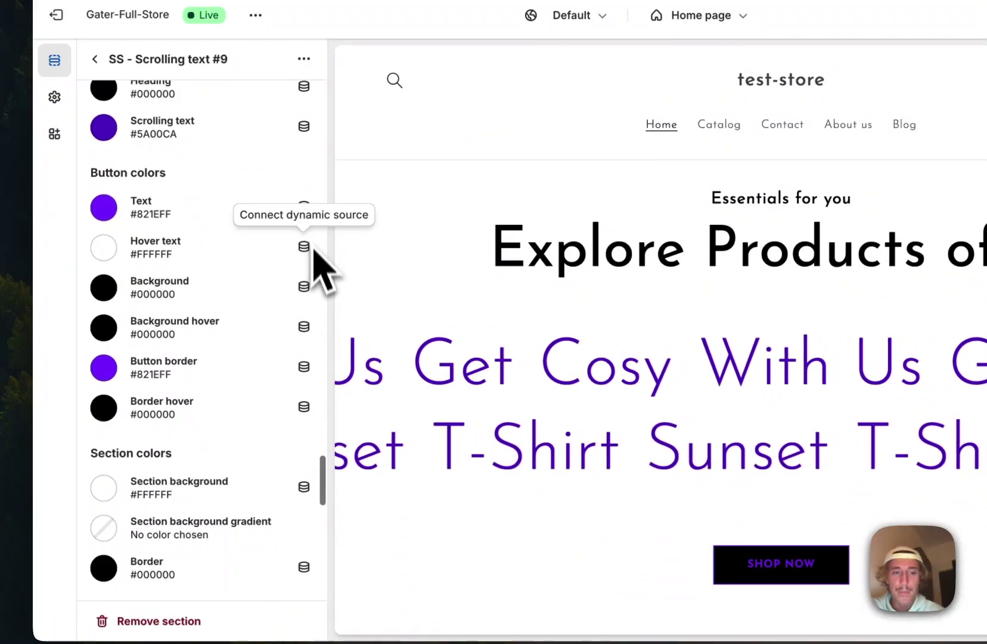
{"action": "left_click", "coordinate": [96, 477]}
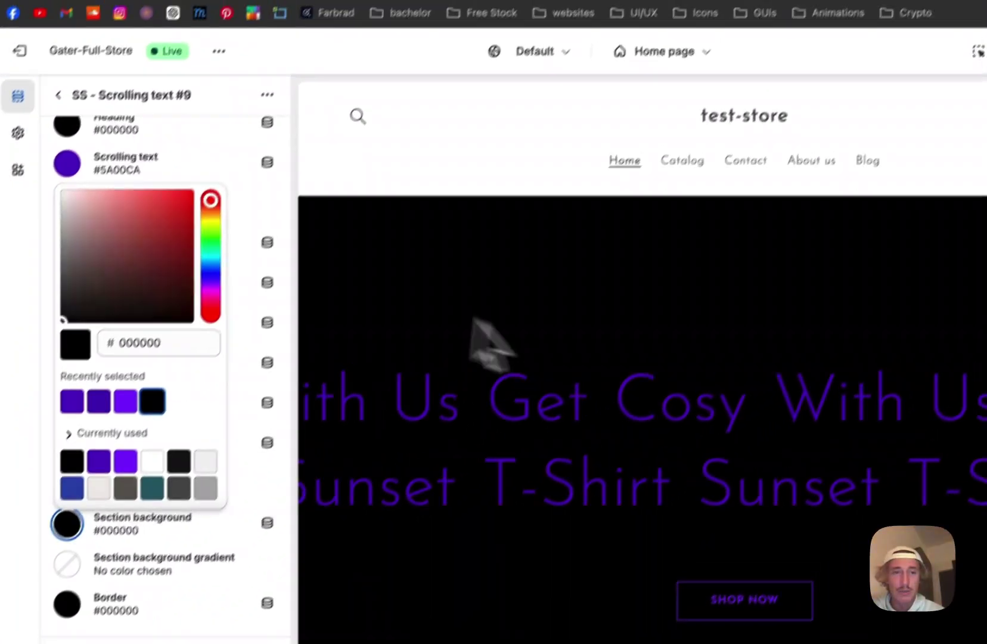
{"action": "left_click", "coordinate": [525, 296]}
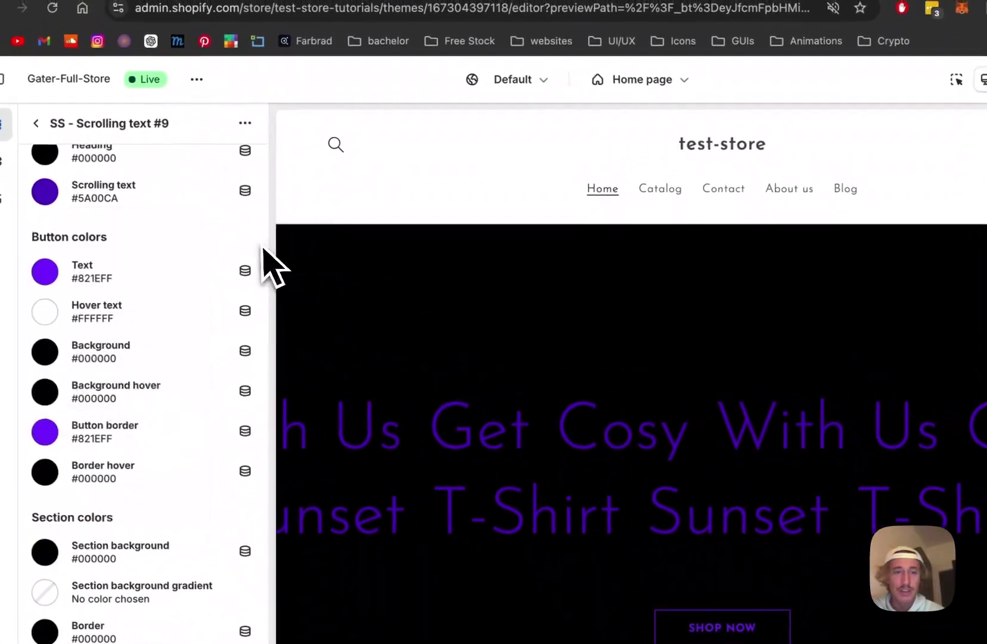
{"action": "scroll", "coordinate": [227, 298], "scroll_direction": "up", "scroll_amount": 3}
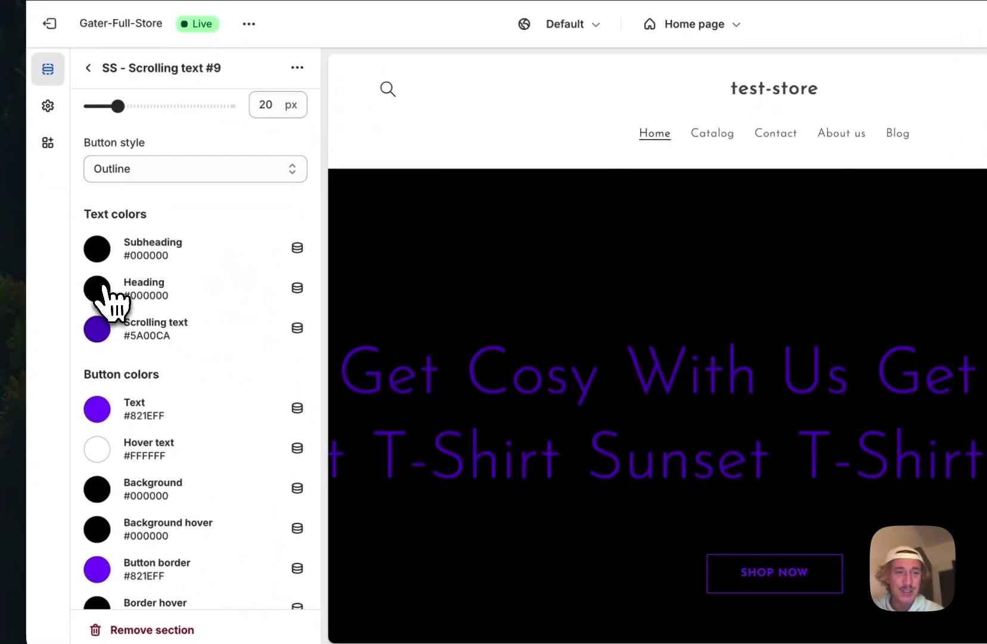
Set the Heading and Subheading colours to white #FFFFFF and save the theme.
{"action": "left_click", "coordinate": [43, 347]}
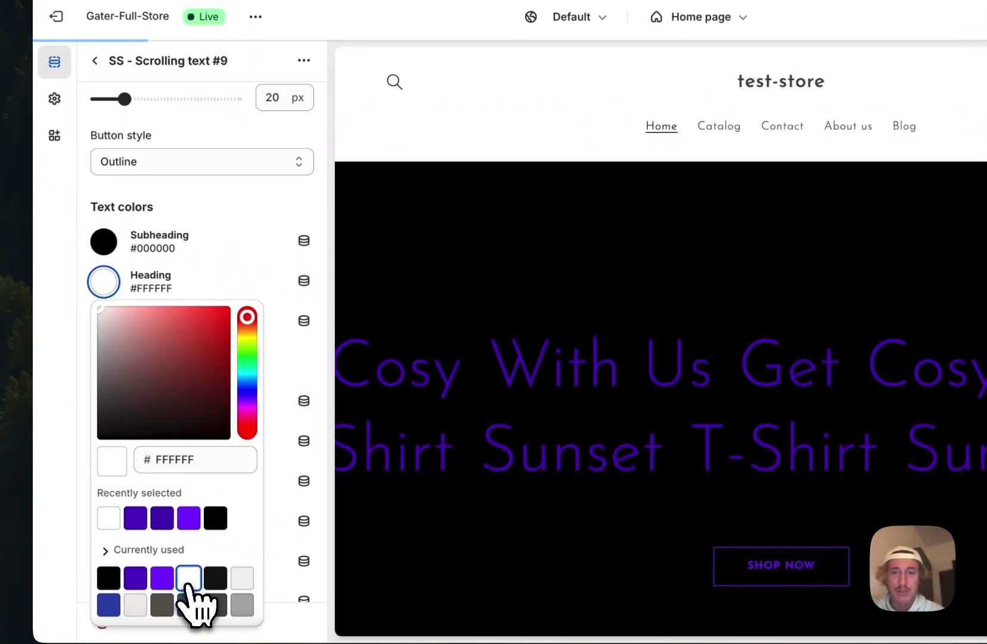
{"action": "left_click", "coordinate": [325, 206]}
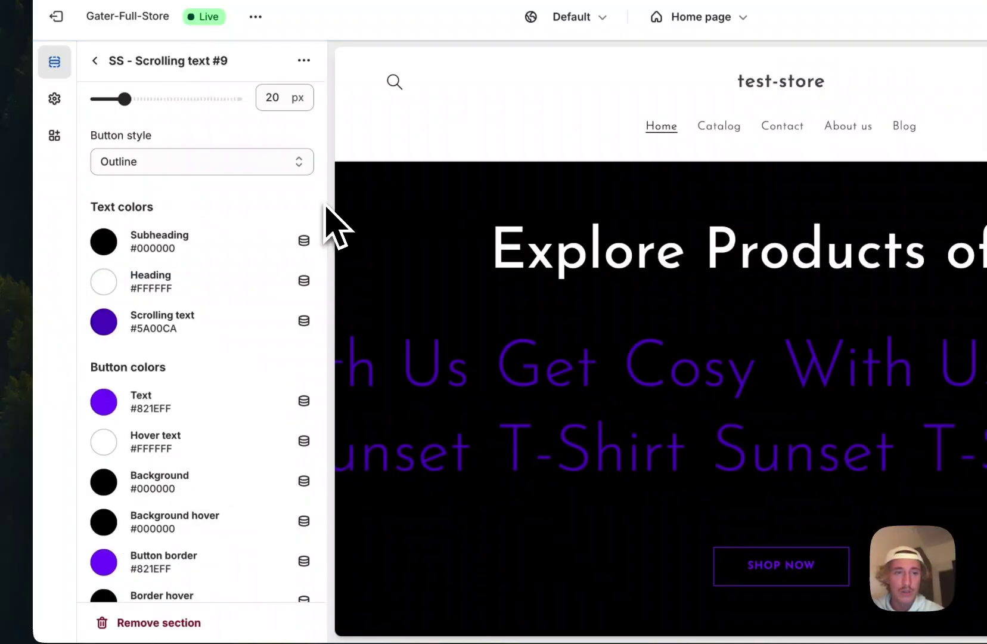
{"action": "left_click", "coordinate": [102, 245]}
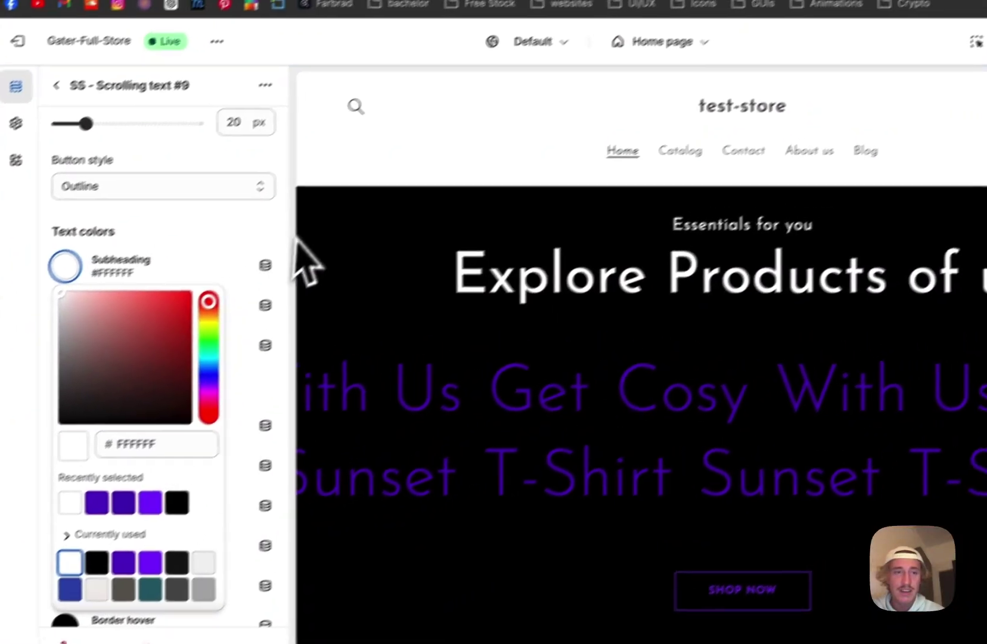
{"action": "left_click", "coordinate": [327, 235]}
{"action": "scroll", "coordinate": [321, 241], "scroll_direction": "down", "scroll_amount": 2}
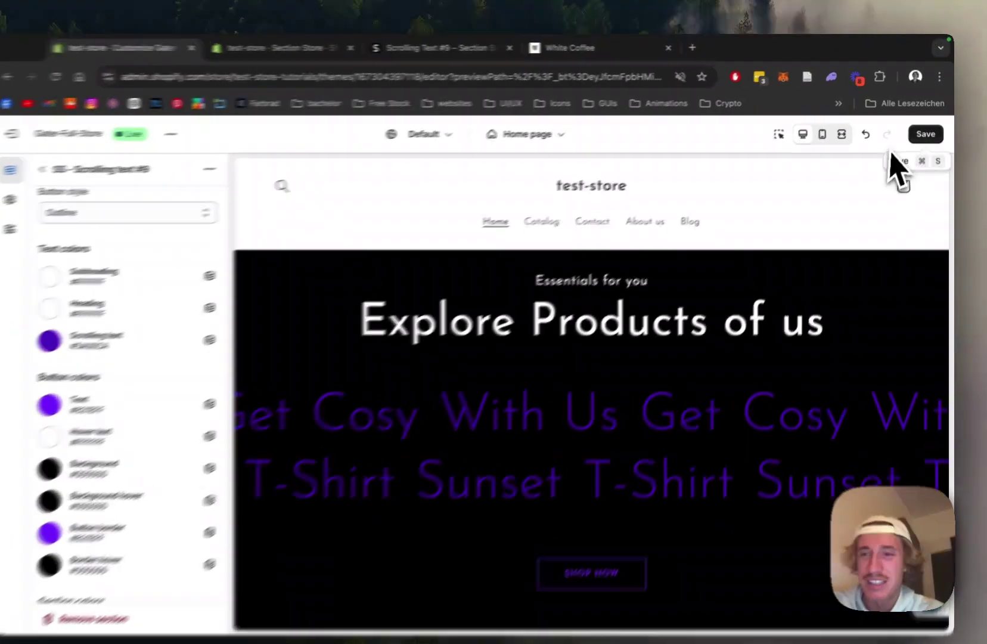
{"action": "left_click", "coordinate": [927, 129]}
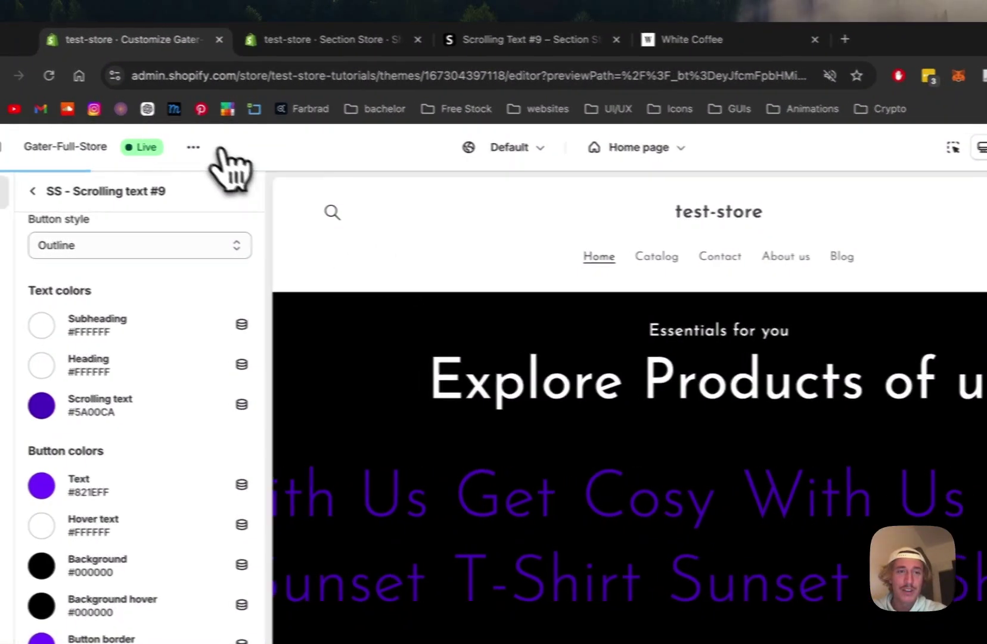
{"action": "left_click", "coordinate": [193, 147]}
View the live store and scroll down to the black 'Explore Products of us' section.
{"action": "left_click", "coordinate": [113, 311]}
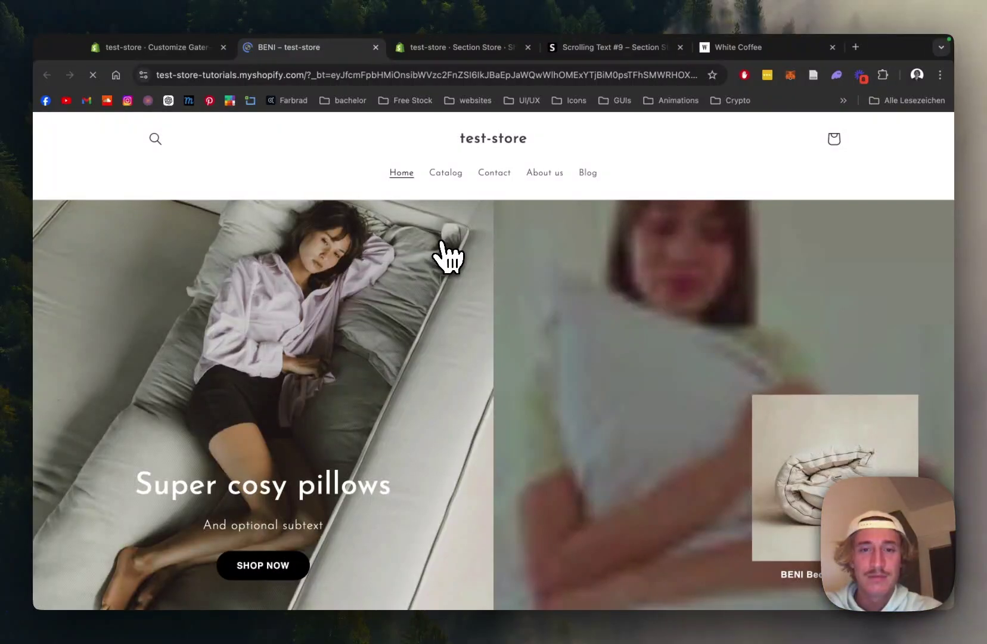
{"action": "scroll", "coordinate": [448, 257], "scroll_direction": "down", "scroll_amount": 20}
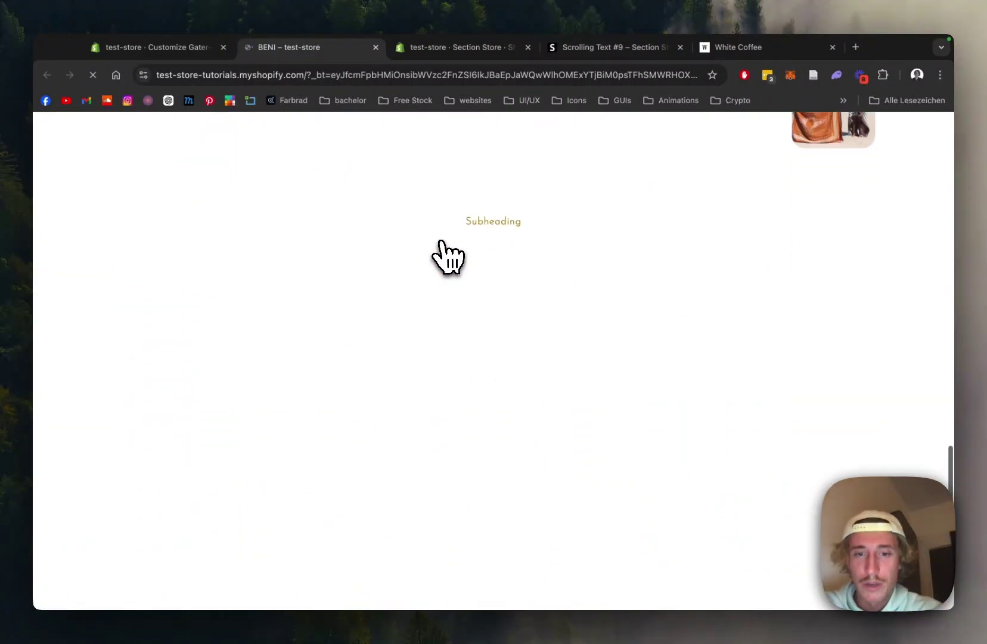
{"action": "scroll", "coordinate": [618, 233], "scroll_direction": "down", "scroll_amount": 5}
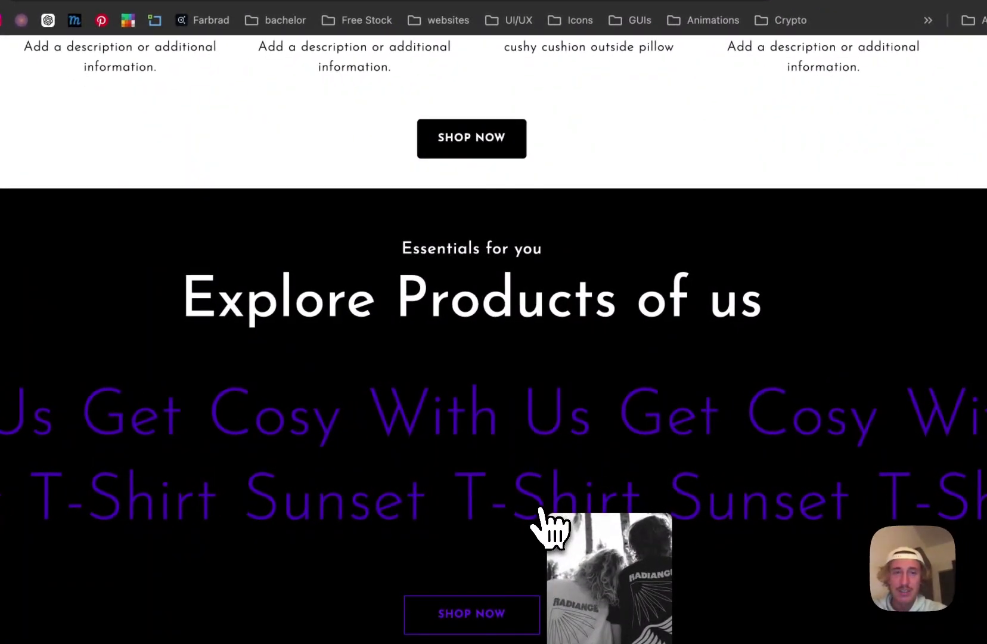
Follow the T-Shirt link to the Chevron product page, then return home and scroll back to the section.
{"action": "left_click", "coordinate": [539, 510]}
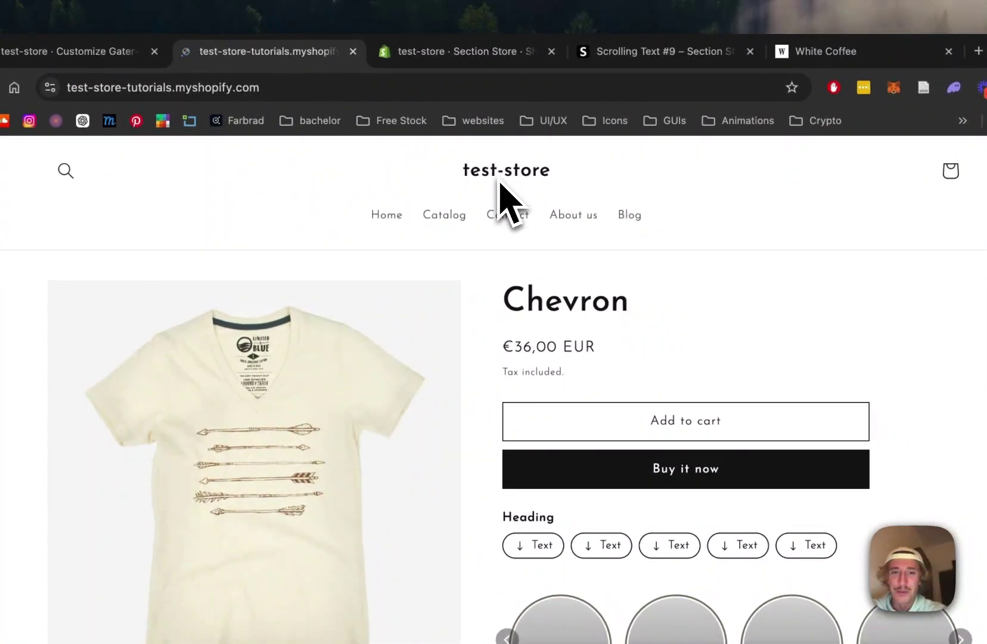
{"action": "left_click", "coordinate": [500, 182]}
{"action": "scroll", "coordinate": [658, 268], "scroll_direction": "down", "scroll_amount": 15}
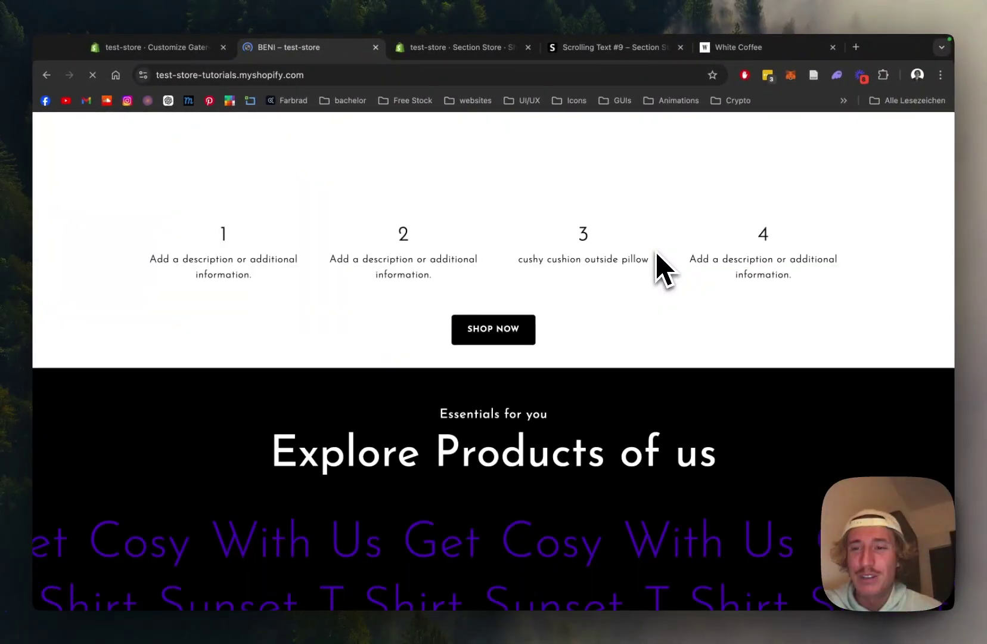
{"action": "scroll", "coordinate": [655, 253], "scroll_direction": "down", "scroll_amount": 5}
{"action": "scroll", "coordinate": [656, 253], "scroll_direction": "up", "scroll_amount": 1}
{"action": "scroll", "coordinate": [655, 253], "scroll_direction": "down", "scroll_amount": 1}
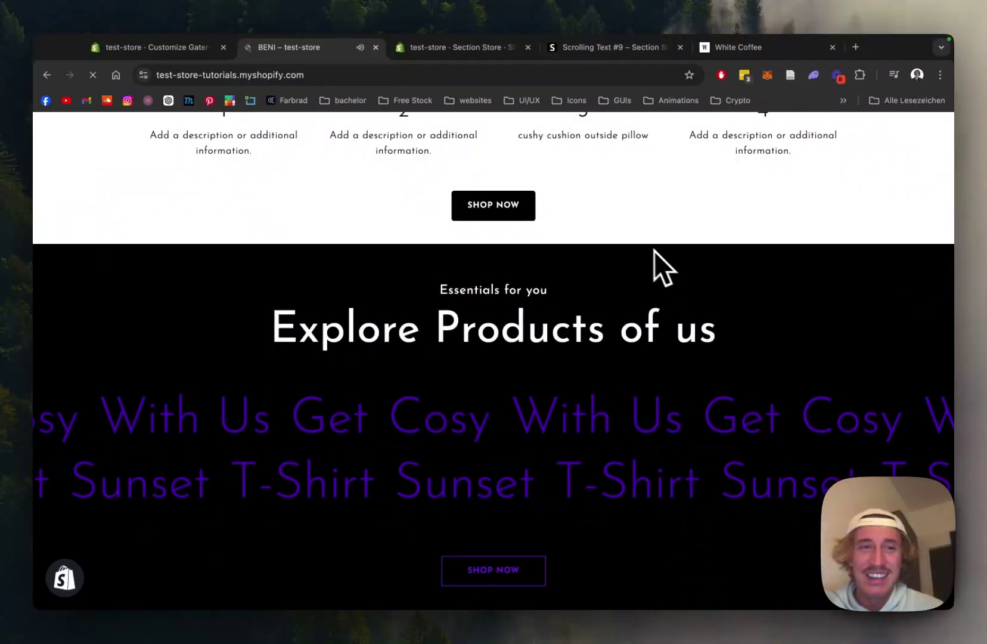